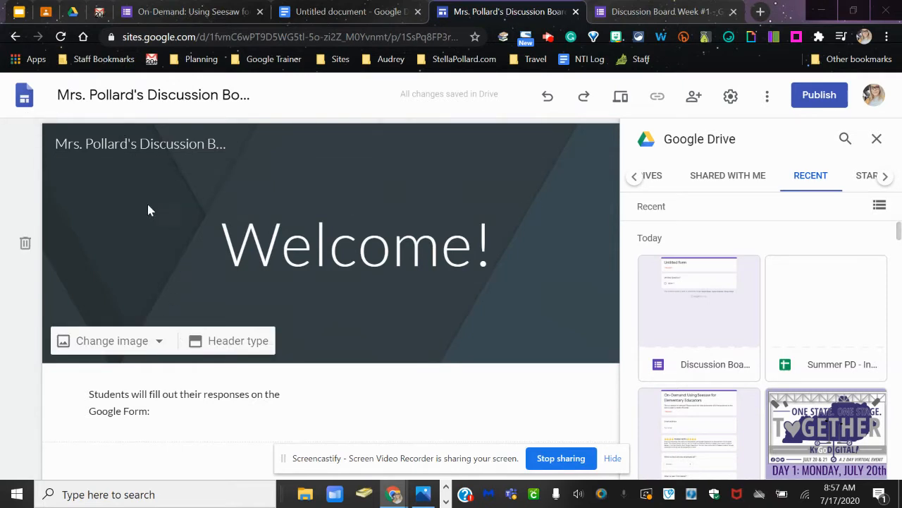
- Embed the Discussion Board Week #1 form from the recent Google Drive files below the "Students will fill out their responses" text
{"action": "scroll", "coordinate": [217, 248], "scroll_direction": "down", "scroll_amount": 2}
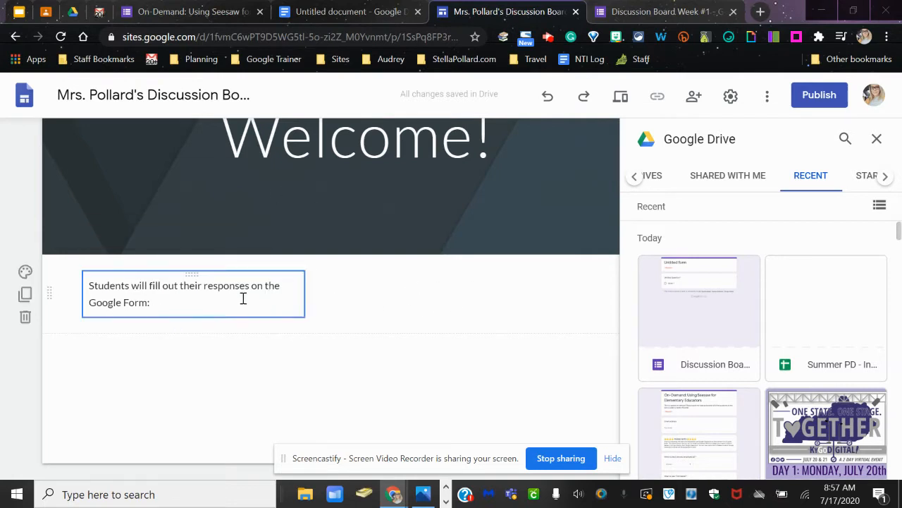
{"action": "left_click", "coordinate": [665, 12]}
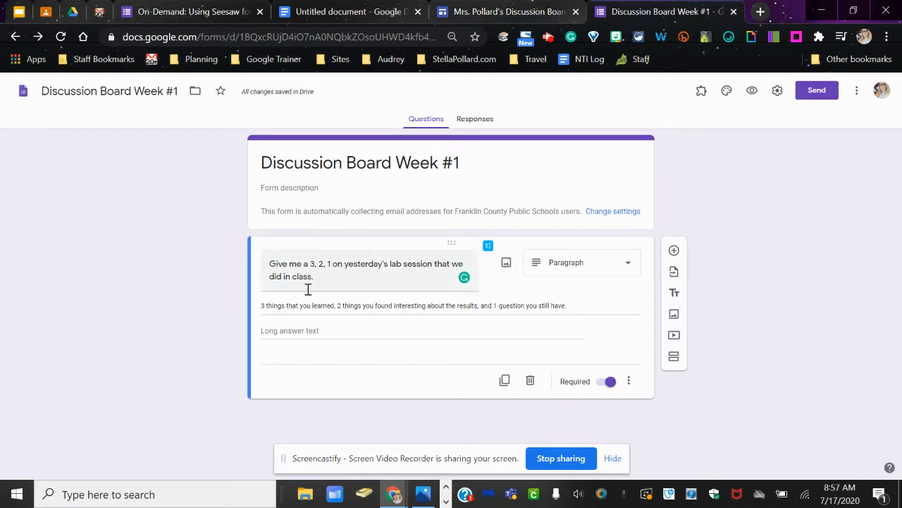
{"action": "left_click", "coordinate": [493, 8]}
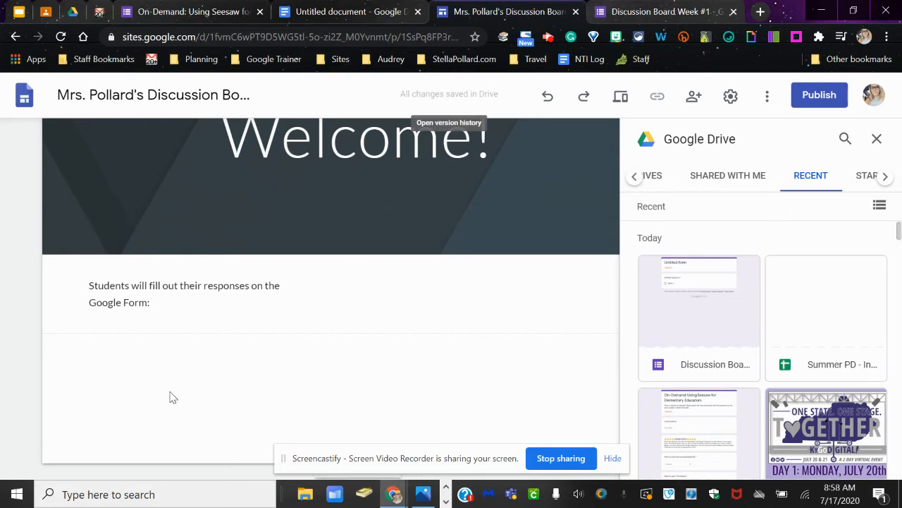
{"action": "left_click", "coordinate": [877, 139]}
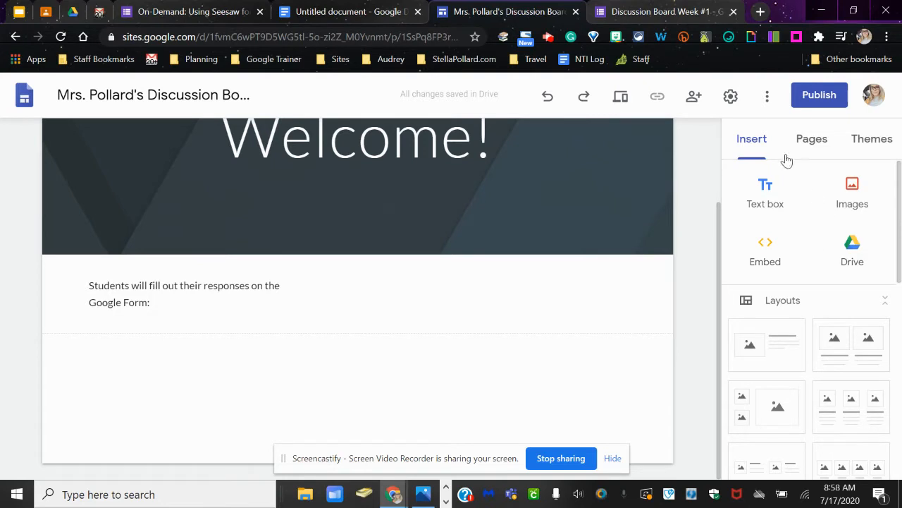
{"action": "left_click", "coordinate": [852, 253]}
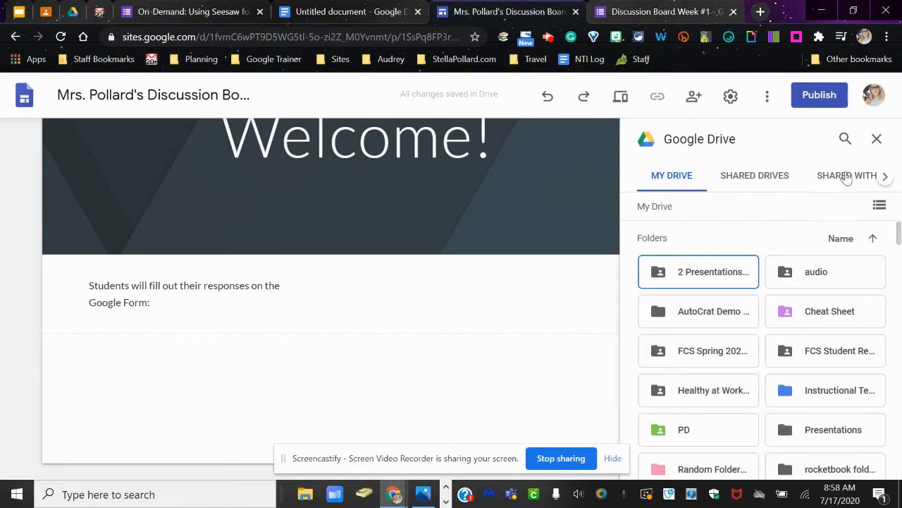
{"action": "left_click", "coordinate": [884, 177]}
{"action": "left_click", "coordinate": [883, 178]}
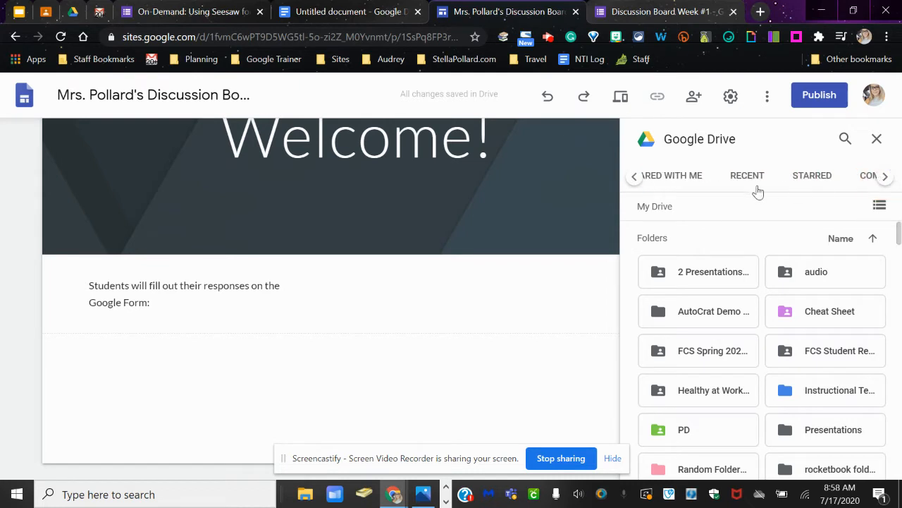
{"action": "left_click", "coordinate": [741, 185]}
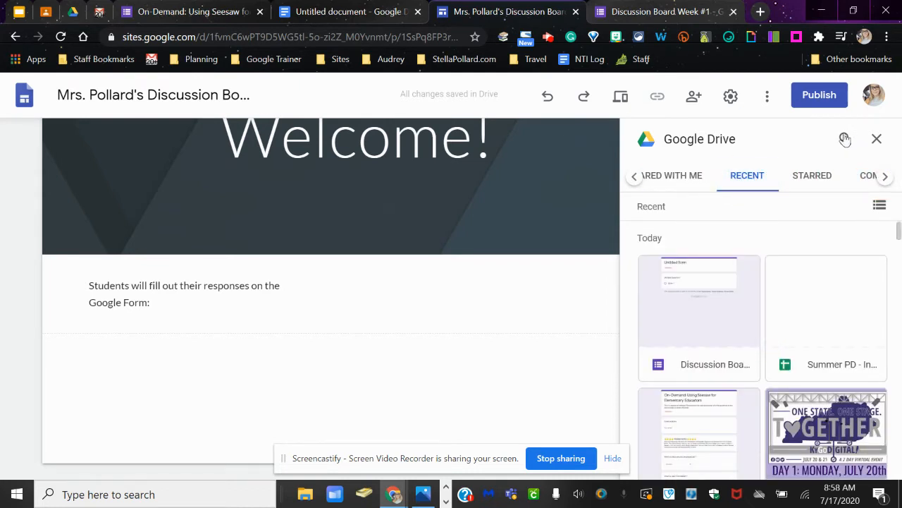
{"action": "left_click", "coordinate": [707, 293]}
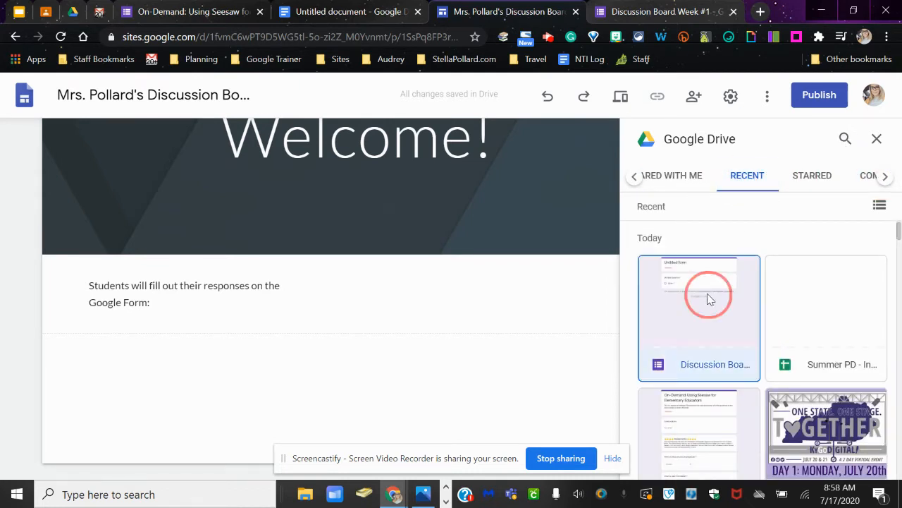
{"action": "double_click", "coordinate": [742, 330]}
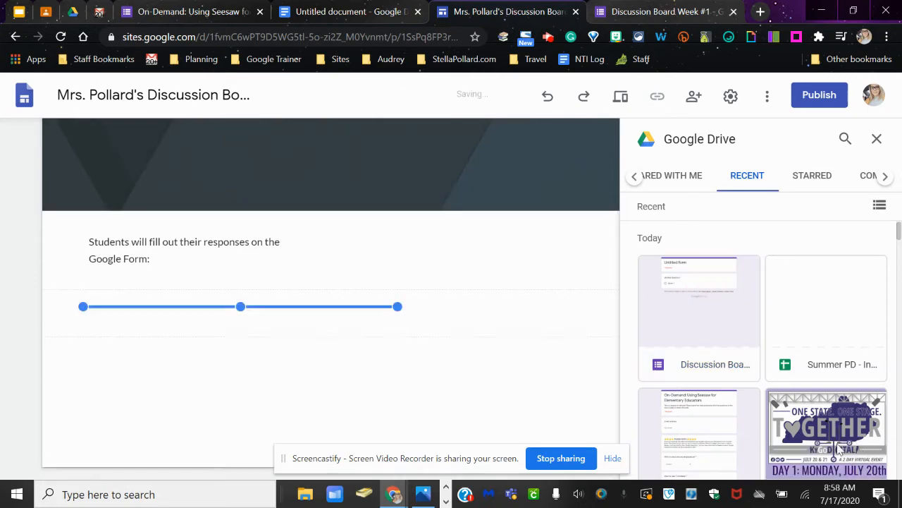
- Close the Drive file picker and look over the embedded Discussion Board Week #1 form on the page
{"action": "scroll", "coordinate": [413, 342], "scroll_direction": "down", "scroll_amount": 5}
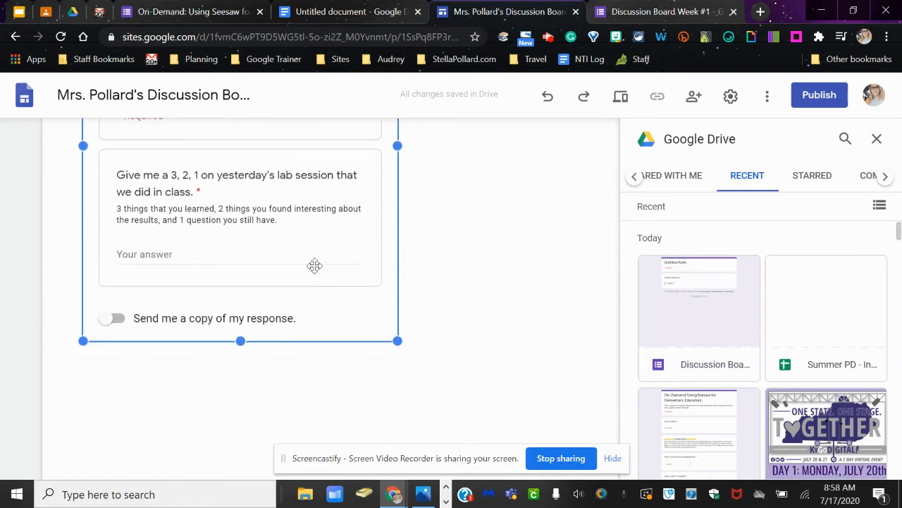
{"action": "scroll", "coordinate": [313, 265], "scroll_direction": "up", "scroll_amount": 3}
{"action": "scroll", "coordinate": [235, 231], "scroll_direction": "down", "scroll_amount": 2}
{"action": "scroll", "coordinate": [205, 303], "scroll_direction": "up", "scroll_amount": 5}
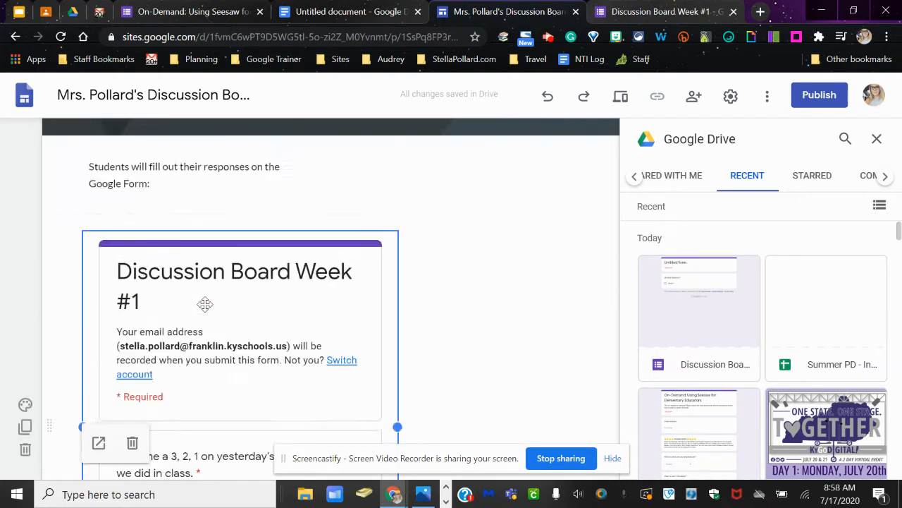
{"action": "left_click", "coordinate": [876, 139]}
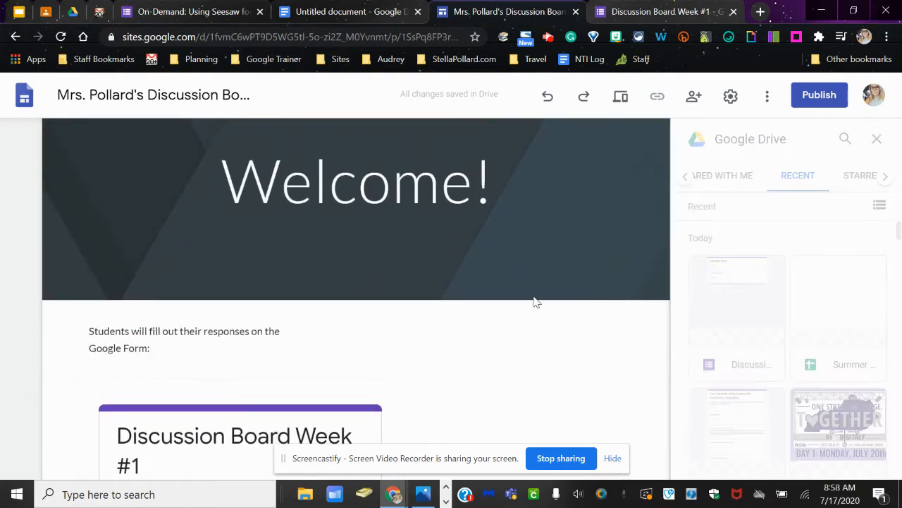
{"action": "scroll", "coordinate": [367, 388], "scroll_direction": "down", "scroll_amount": 3}
{"action": "scroll", "coordinate": [289, 460], "scroll_direction": "down", "scroll_amount": 4}
{"action": "scroll", "coordinate": [256, 249], "scroll_direction": "up", "scroll_amount": 7}
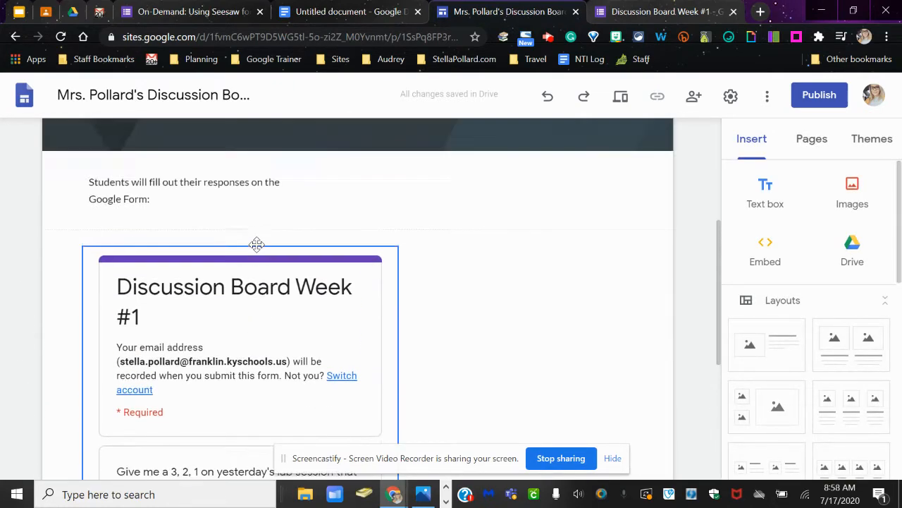
- Switch to the form in Google Forms and create a new spreadsheet as the destination for its responses
{"action": "key", "text": "ctrl+Tab"}
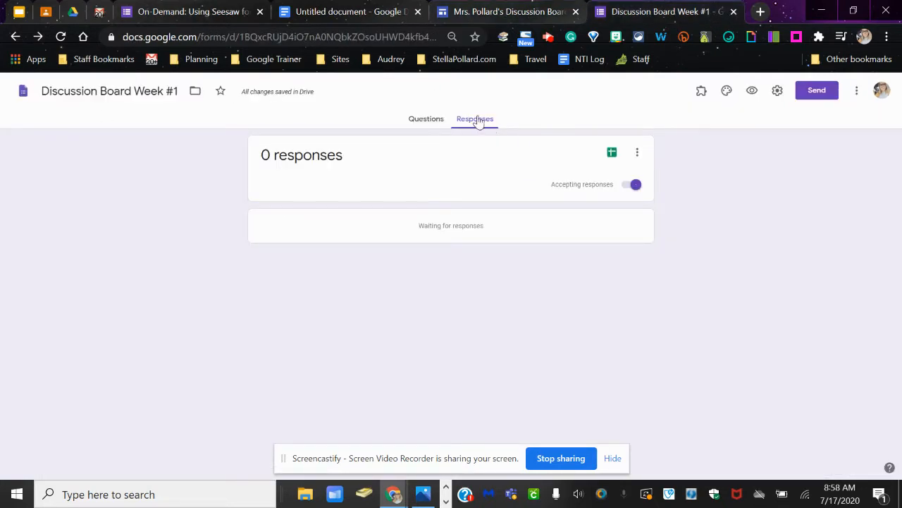
{"action": "left_click", "coordinate": [612, 153]}
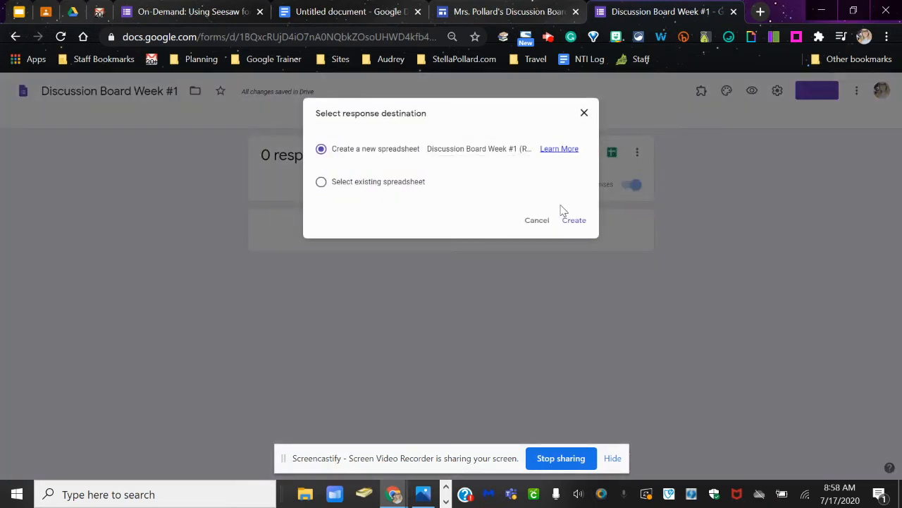
{"action": "left_click", "coordinate": [568, 219]}
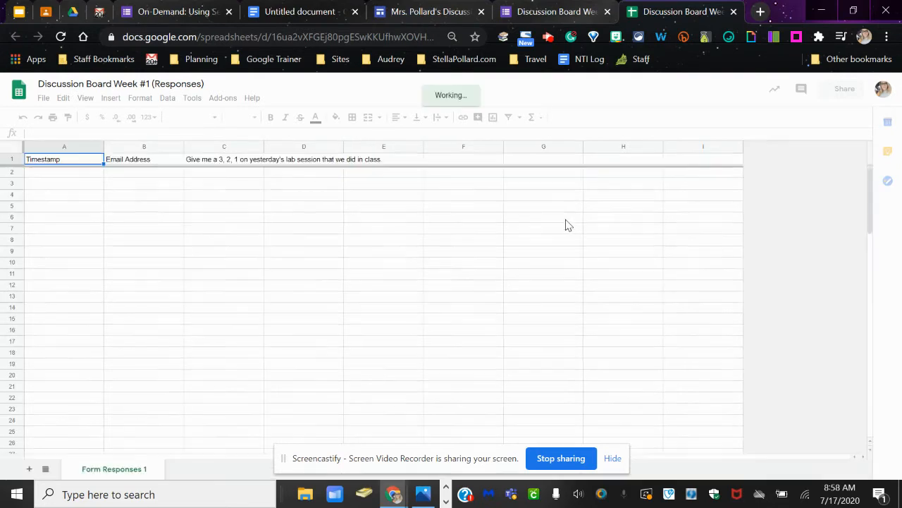
- Set text wrapping to Wrap for all cells in the responses spreadsheet
{"action": "left_click", "coordinate": [11, 149]}
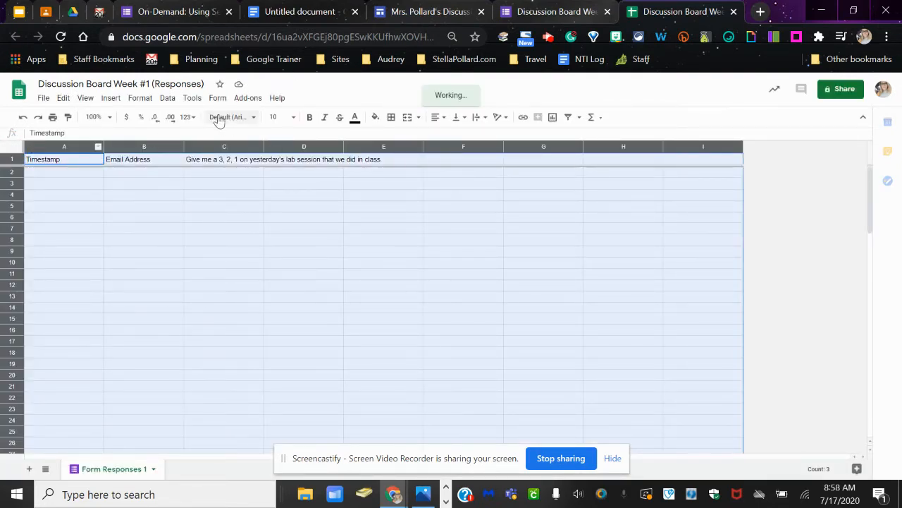
{"action": "left_click", "coordinate": [141, 99]}
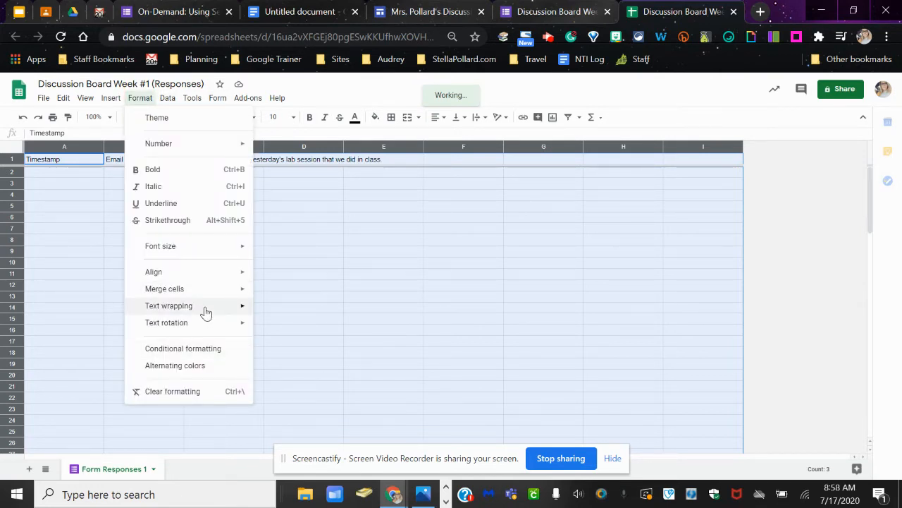
{"action": "mouse_move", "coordinate": [252, 311]}
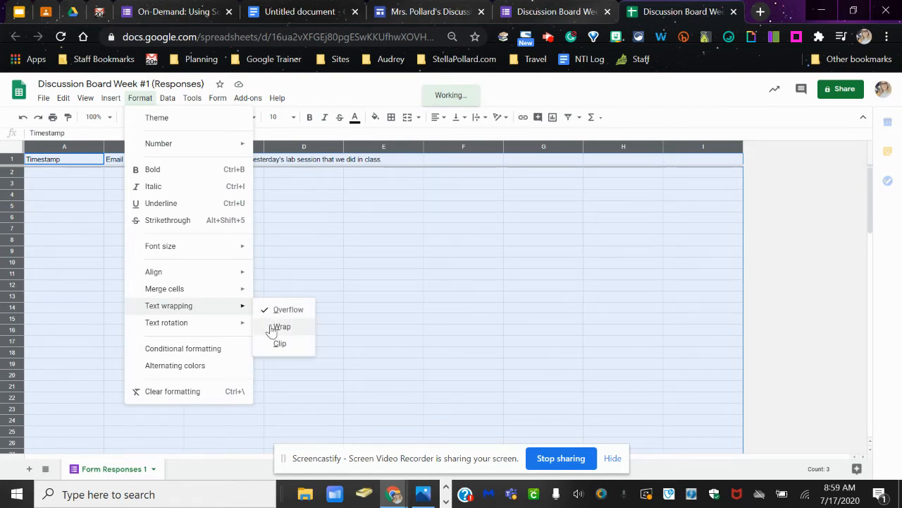
{"action": "left_click", "coordinate": [277, 327]}
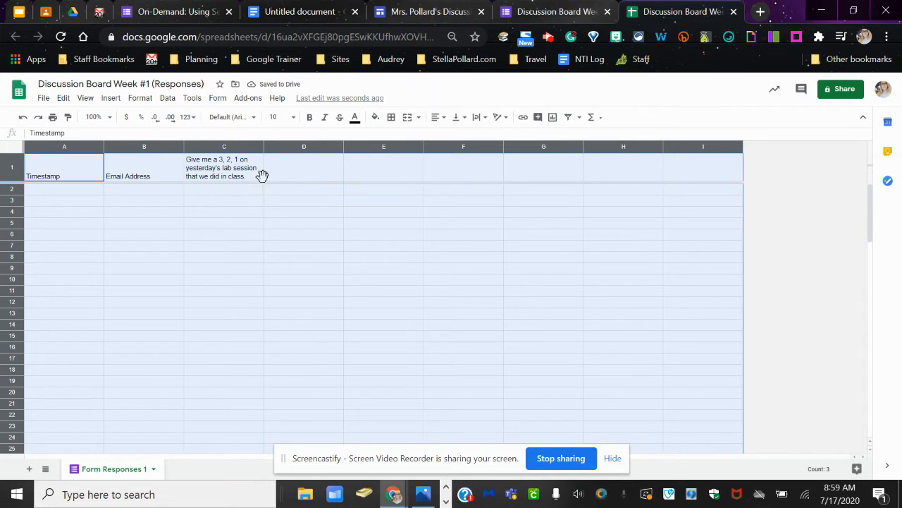
{"action": "left_click", "coordinate": [279, 226]}
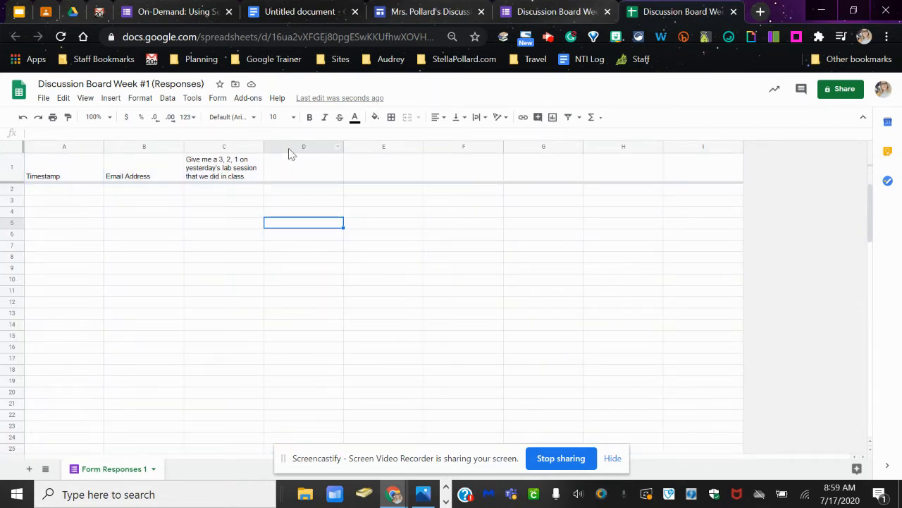
- Hide the empty columns D to I in the responses sheet
{"action": "left_click_drag", "start_coordinate": [296, 146], "coordinate": [715, 136]}
{"action": "right_click", "coordinate": [557, 151]}
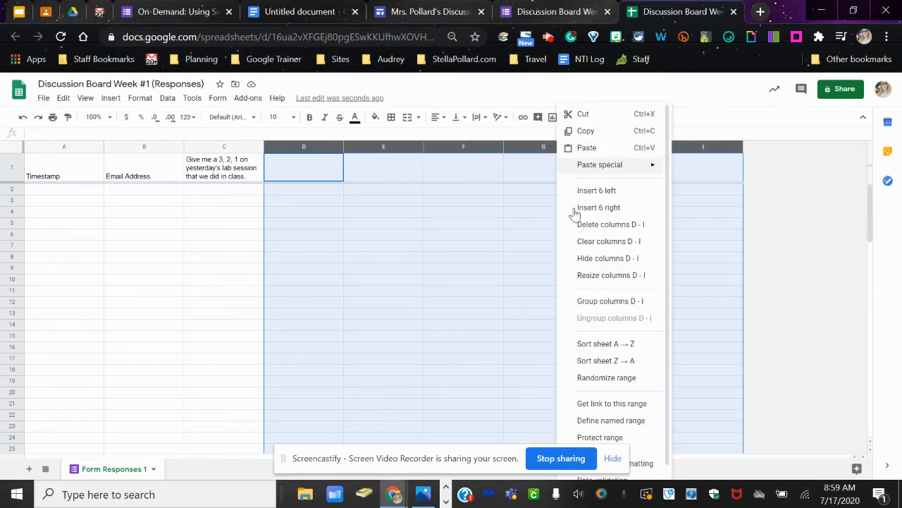
{"action": "left_click", "coordinate": [596, 259]}
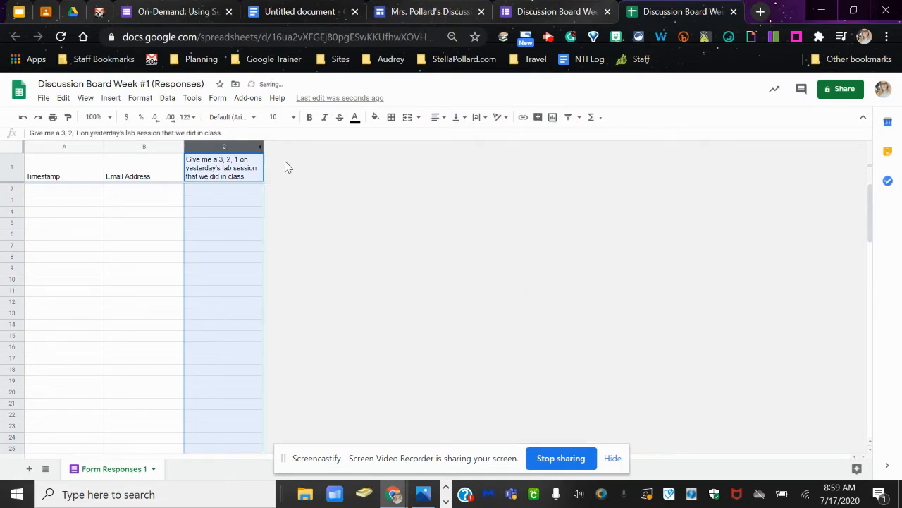
- Widen the question column C to several times its width and make the Email Address column B slightly wider
{"action": "left_click_drag", "start_coordinate": [264, 148], "coordinate": [568, 167]}
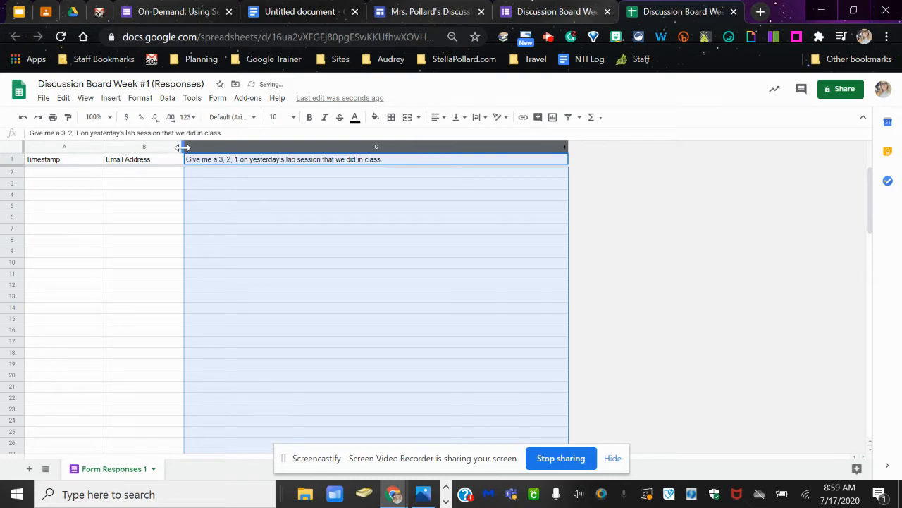
{"action": "left_click_drag", "start_coordinate": [185, 147], "coordinate": [216, 150]}
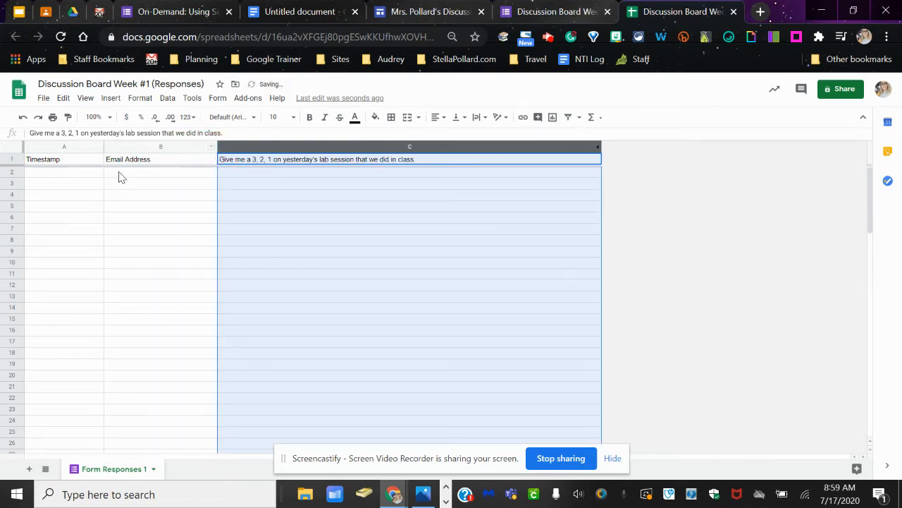
{"action": "left_click", "coordinate": [185, 146]}
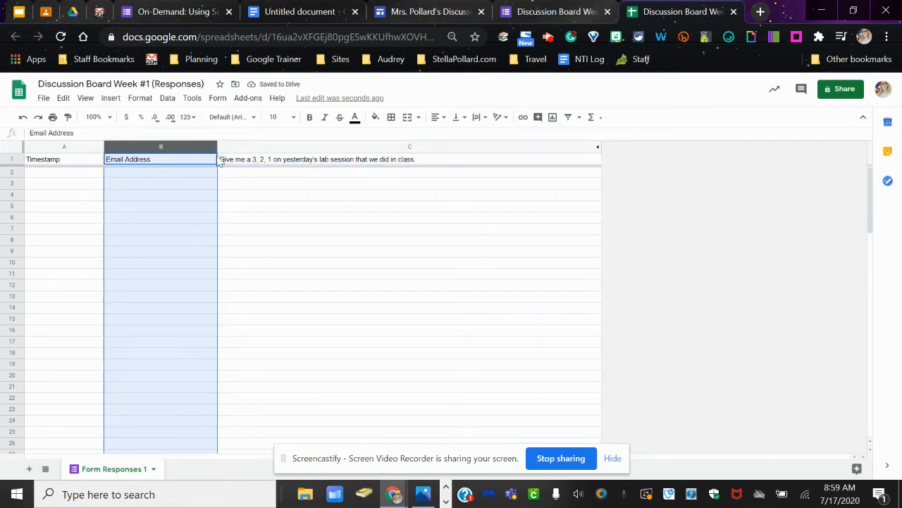
{"action": "mouse_move", "coordinate": [216, 148]}
{"action": "left_mouse_down"}
{"action": "mouse_move", "coordinate": [115, 153]}
{"action": "mouse_move", "coordinate": [216, 149]}
{"action": "left_mouse_up"}
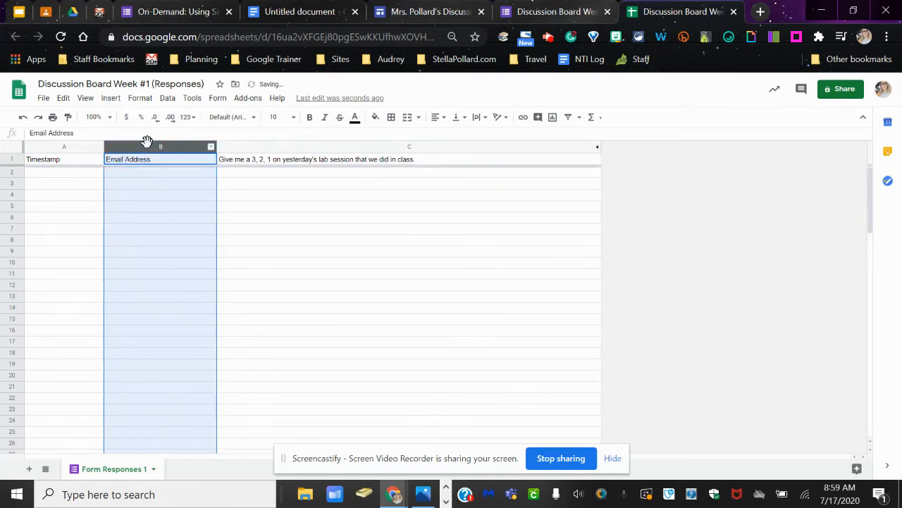
{"action": "left_click", "coordinate": [512, 16]}
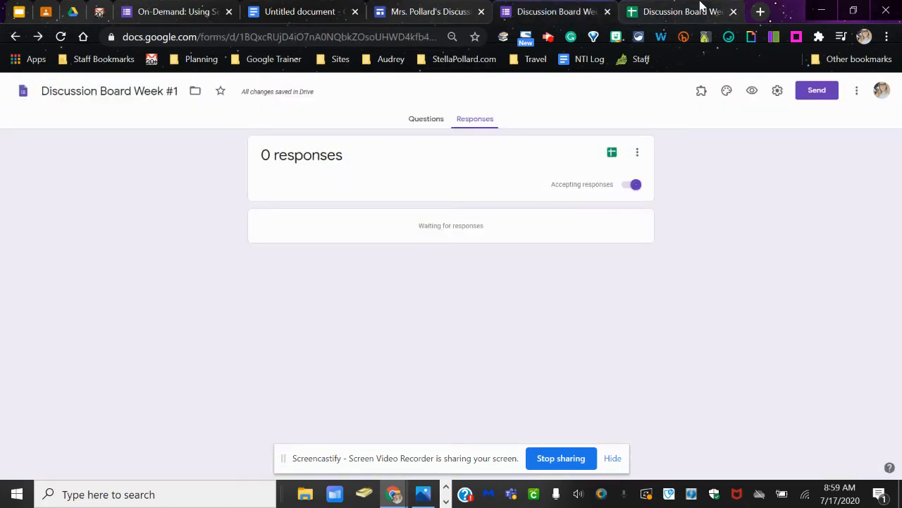
{"action": "left_click", "coordinate": [448, 11]}
{"action": "left_click", "coordinate": [677, 11]}
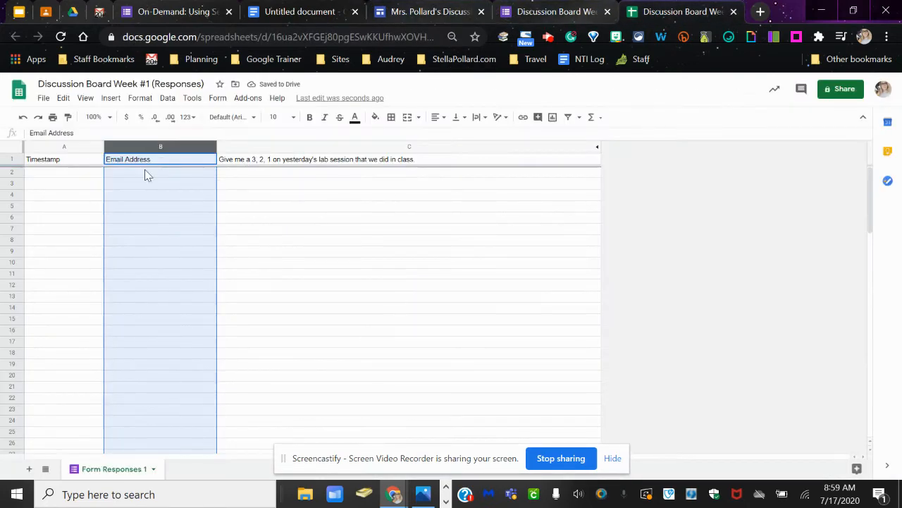
- Try hiding the Email Address column B, and unhide it again
{"action": "right_click", "coordinate": [146, 148]}
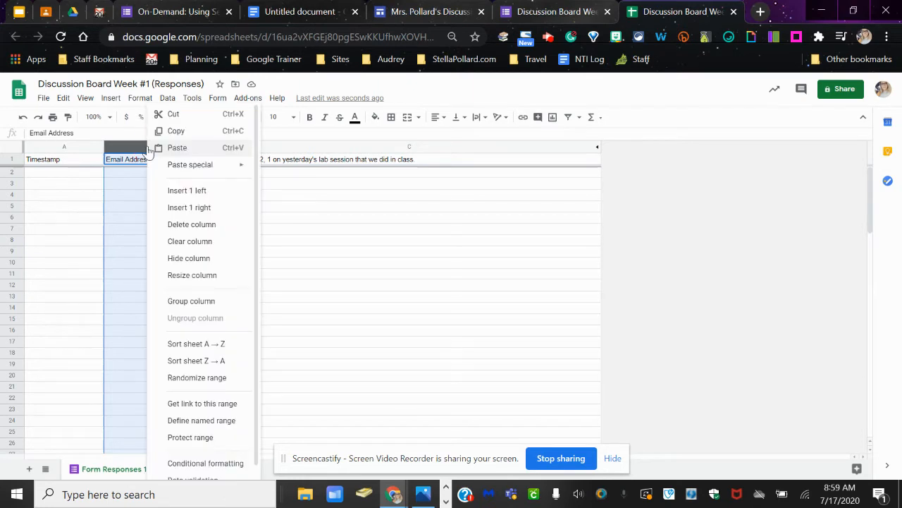
{"action": "left_click", "coordinate": [192, 260]}
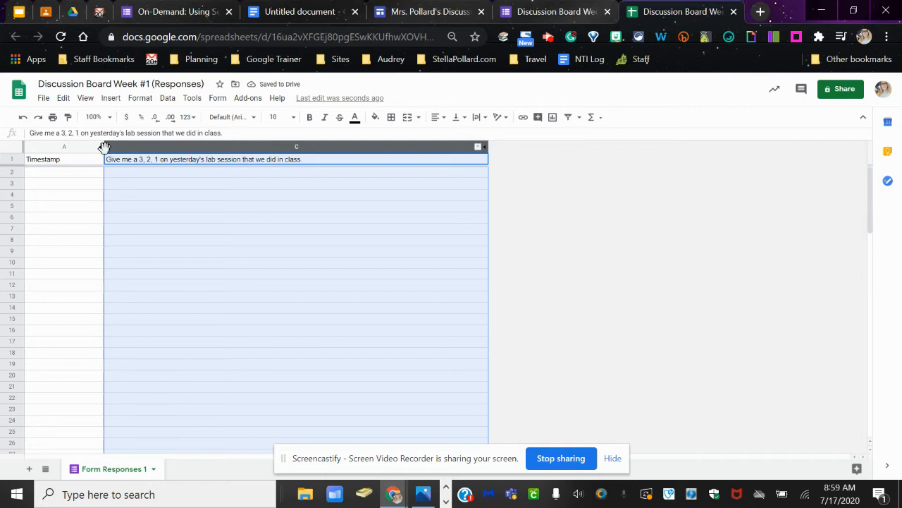
{"action": "left_click", "coordinate": [97, 217]}
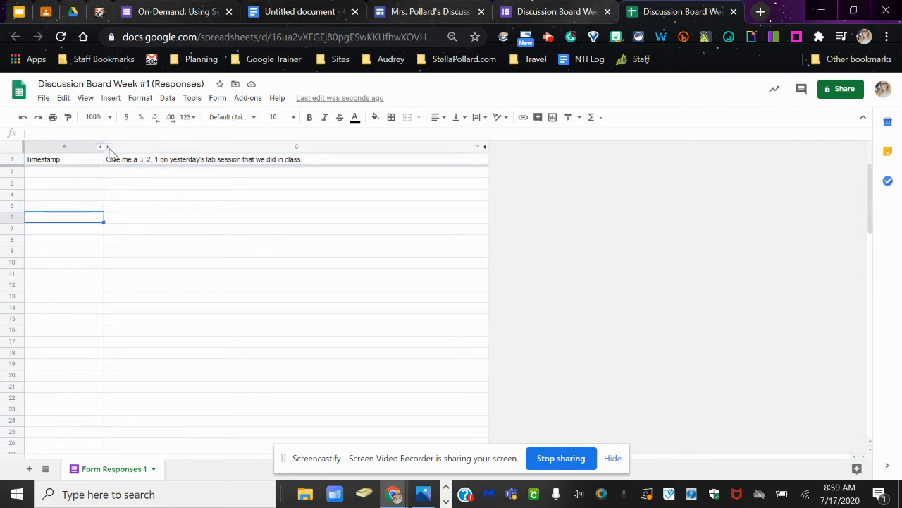
{"action": "left_click", "coordinate": [106, 145]}
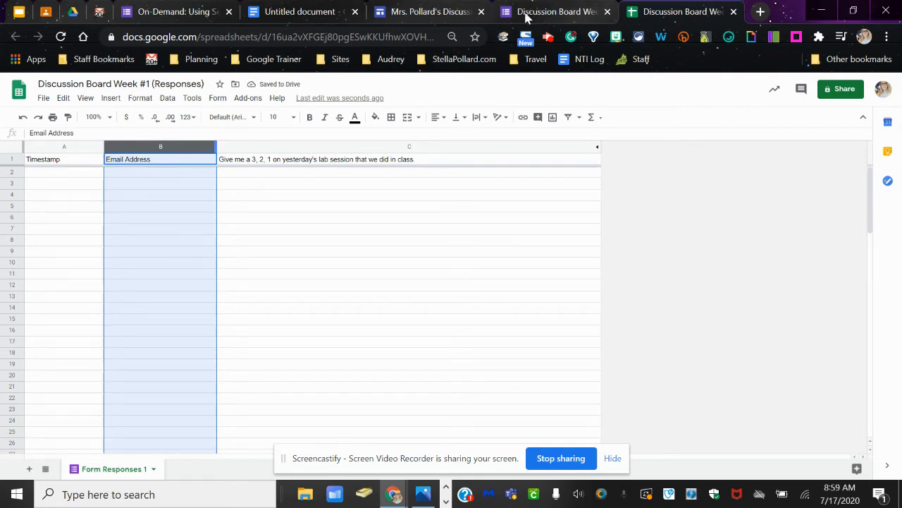
- Hide the Email Address column B in the responses sheet
{"action": "right_click", "coordinate": [170, 146]}
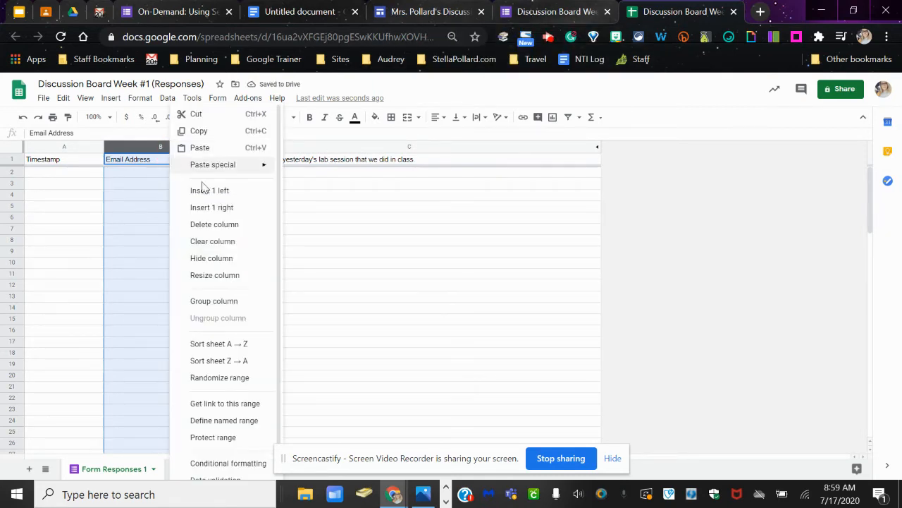
{"action": "left_click", "coordinate": [234, 259]}
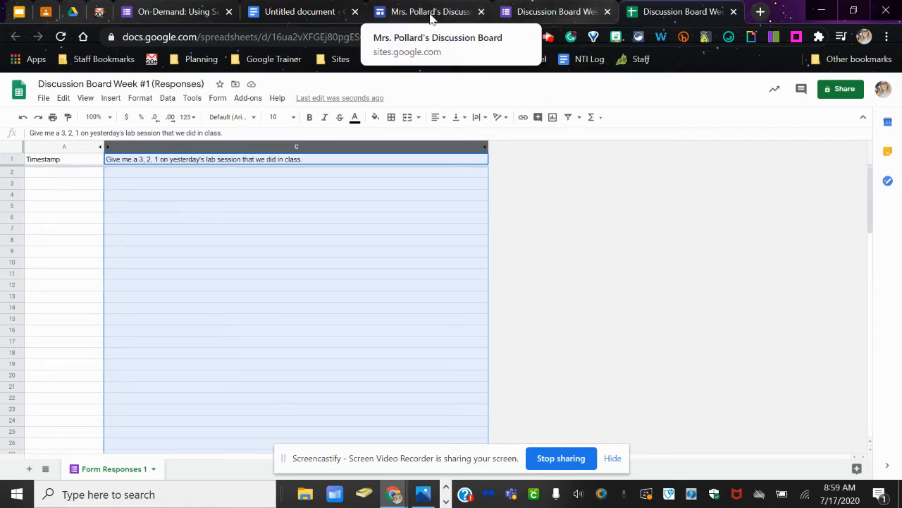
- Switch to the discussion board site in Google Sites and find the empty space below the embedded form
{"action": "left_click", "coordinate": [431, 14]}
{"action": "scroll", "coordinate": [617, 440], "scroll_direction": "down", "scroll_amount": 2}
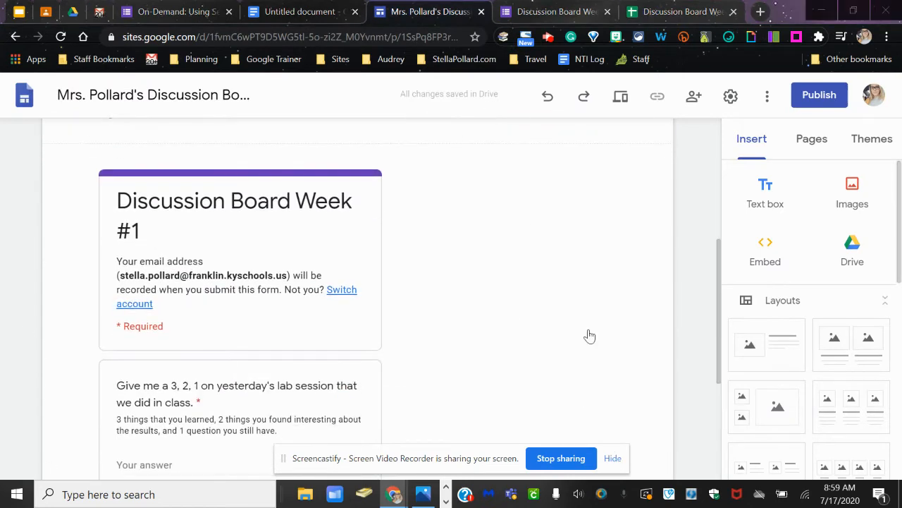
{"action": "left_click", "coordinate": [613, 459]}
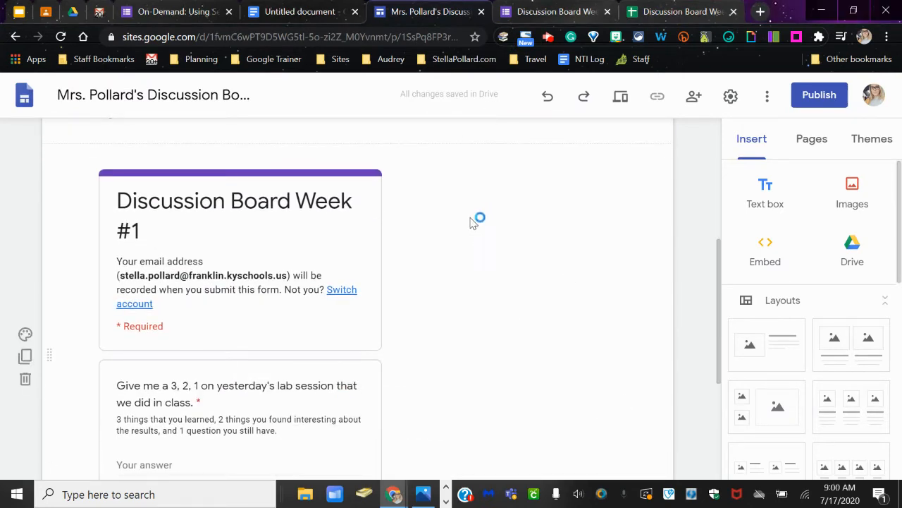
{"action": "scroll", "coordinate": [478, 275], "scroll_direction": "down", "scroll_amount": 3}
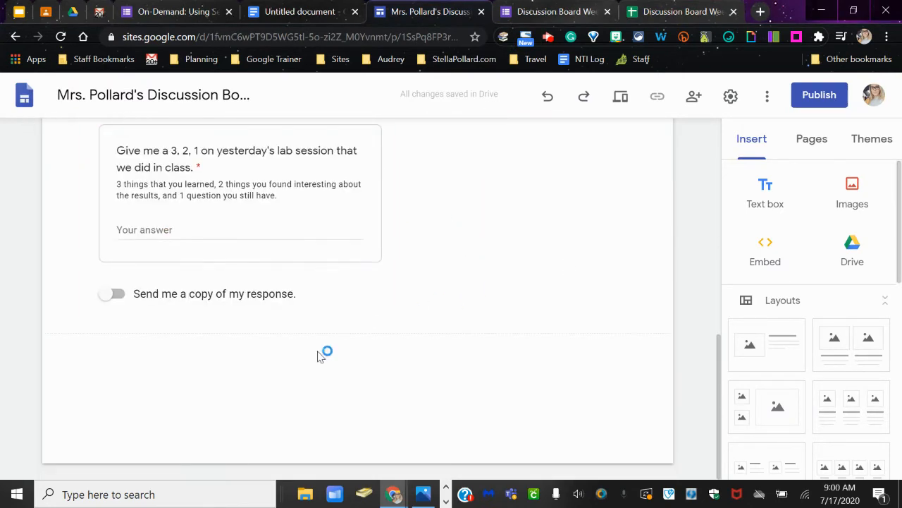
{"action": "scroll", "coordinate": [336, 332], "scroll_direction": "up", "scroll_amount": 6}
{"action": "scroll", "coordinate": [384, 330], "scroll_direction": "down", "scroll_amount": 3}
{"action": "scroll", "coordinate": [402, 321], "scroll_direction": "up", "scroll_amount": 1}
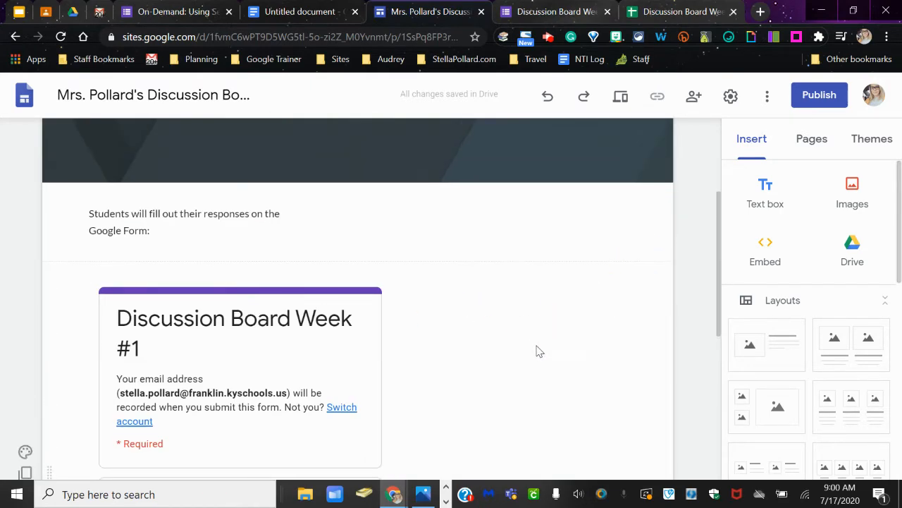
{"action": "scroll", "coordinate": [539, 352], "scroll_direction": "down", "scroll_amount": 5}
{"action": "left_click", "coordinate": [268, 368]}
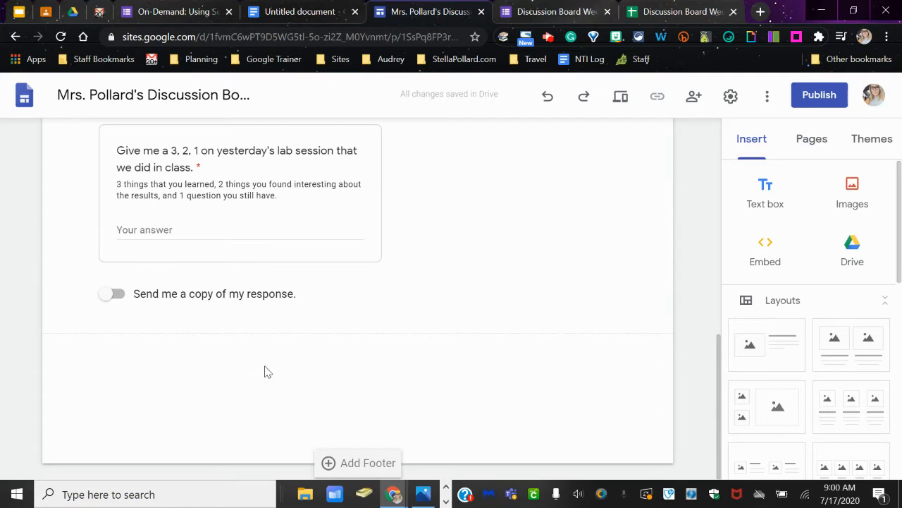
{"action": "left_click", "coordinate": [266, 369]}
{"action": "left_click", "coordinate": [262, 401]}
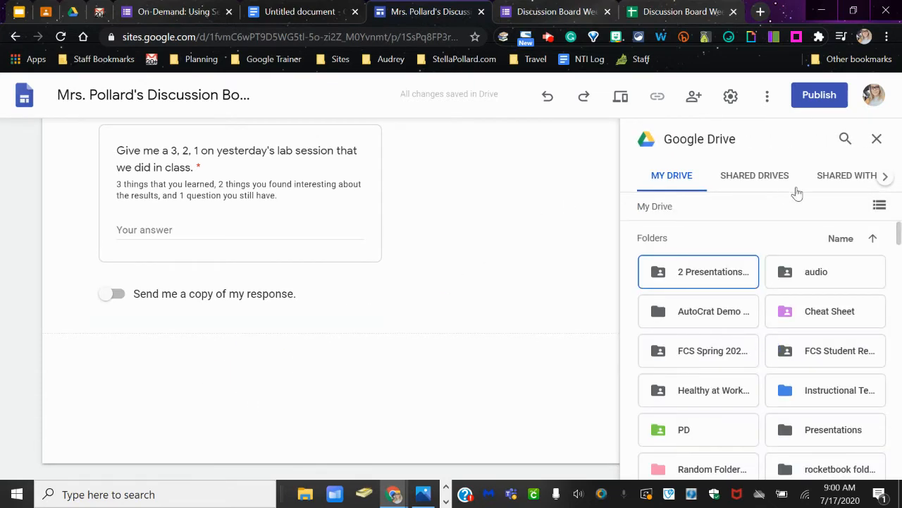
{"action": "left_click", "coordinate": [877, 140]}
- Insert the recently used Discussion Board Week #1 (Responses) spreadsheet from Google Drive into the empty space below the embedded form
{"action": "left_click", "coordinate": [192, 387]}
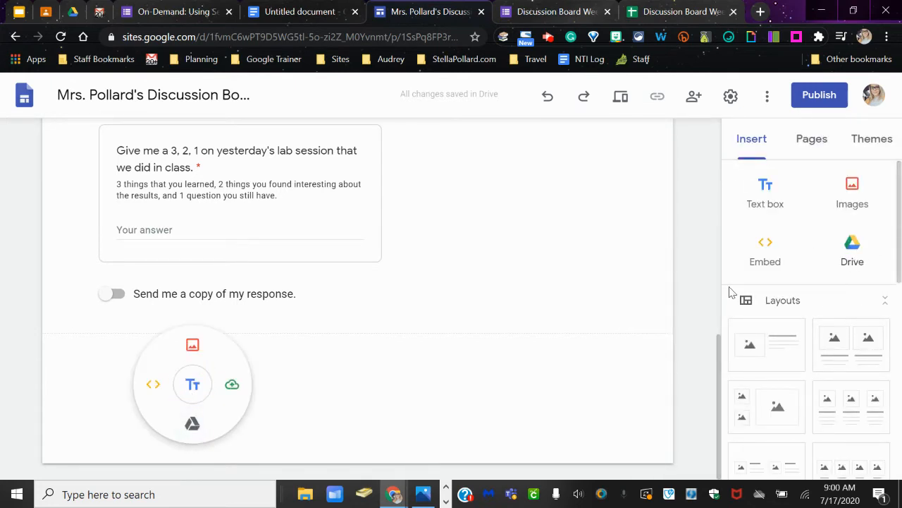
{"action": "left_click", "coordinate": [192, 424]}
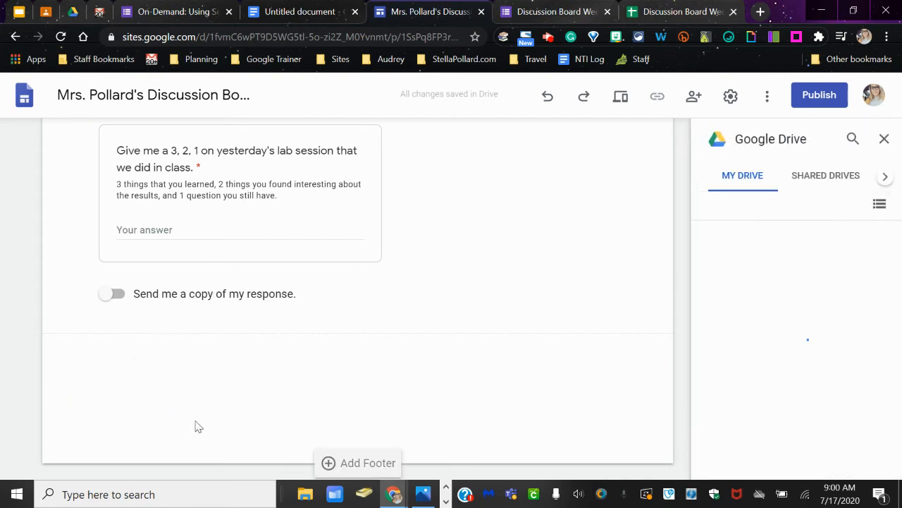
{"action": "left_click", "coordinate": [884, 177]}
{"action": "left_click", "coordinate": [884, 177]}
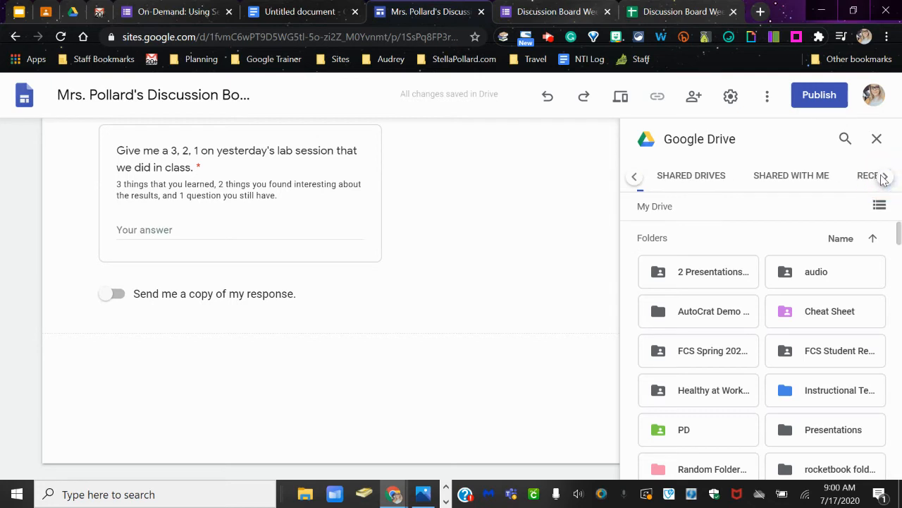
{"action": "left_click", "coordinate": [884, 177]}
{"action": "left_click", "coordinate": [816, 176]}
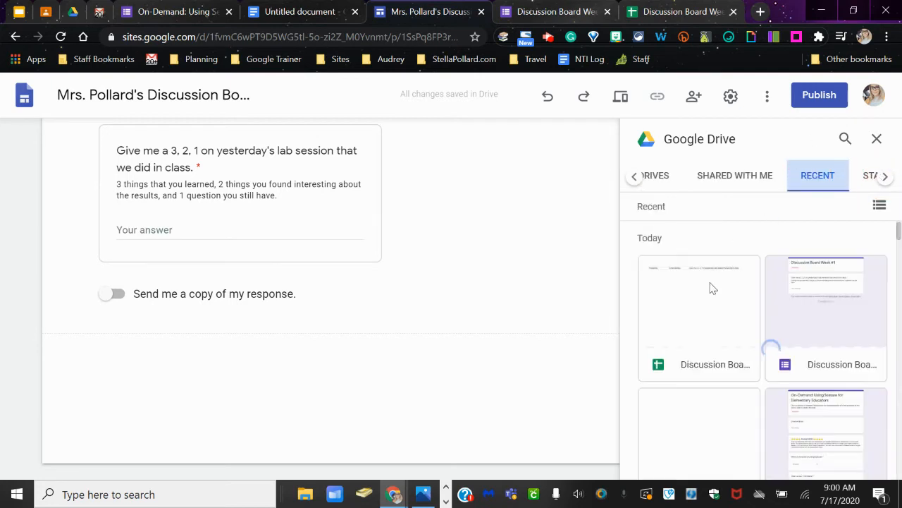
{"action": "left_click", "coordinate": [704, 279]}
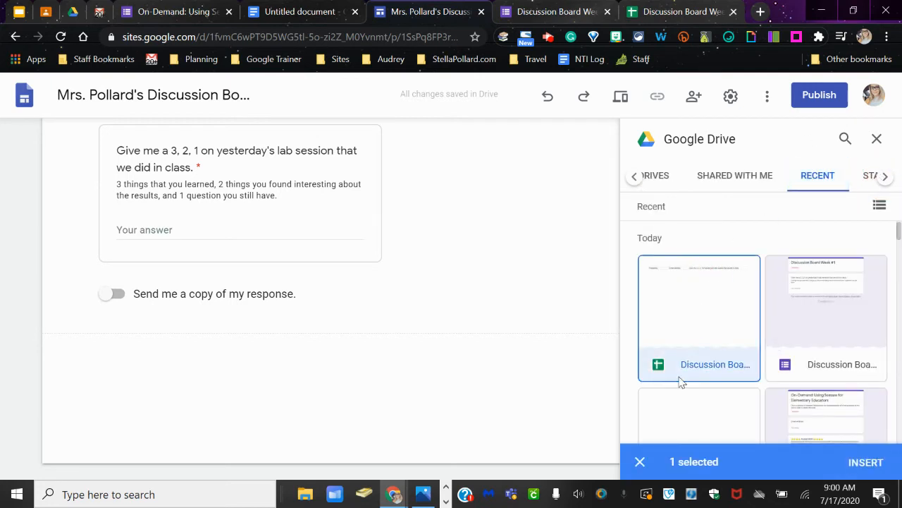
{"action": "left_click", "coordinate": [866, 465]}
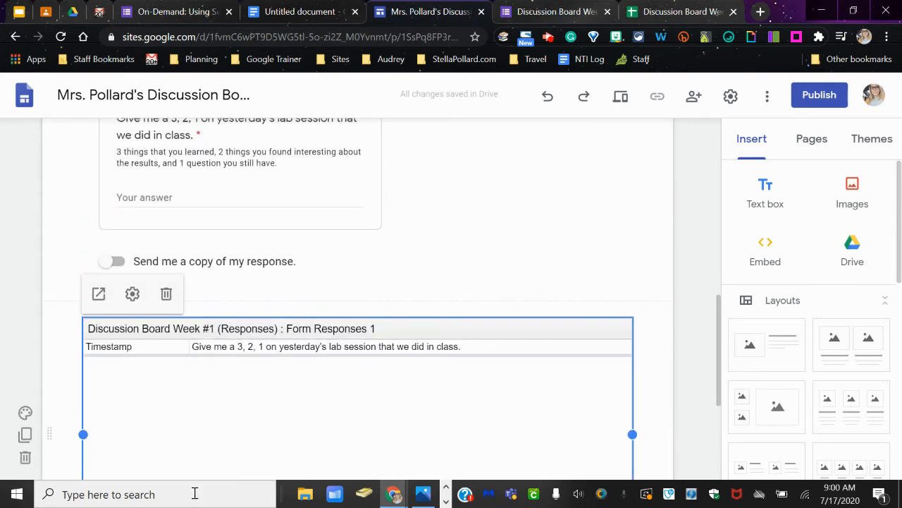
- Widen the embedded Discussion Board Week #1 form to the full content width, matching the responses sheet below it
{"action": "scroll", "coordinate": [316, 355], "scroll_direction": "up", "scroll_amount": 5}
{"action": "left_click", "coordinate": [366, 342]}
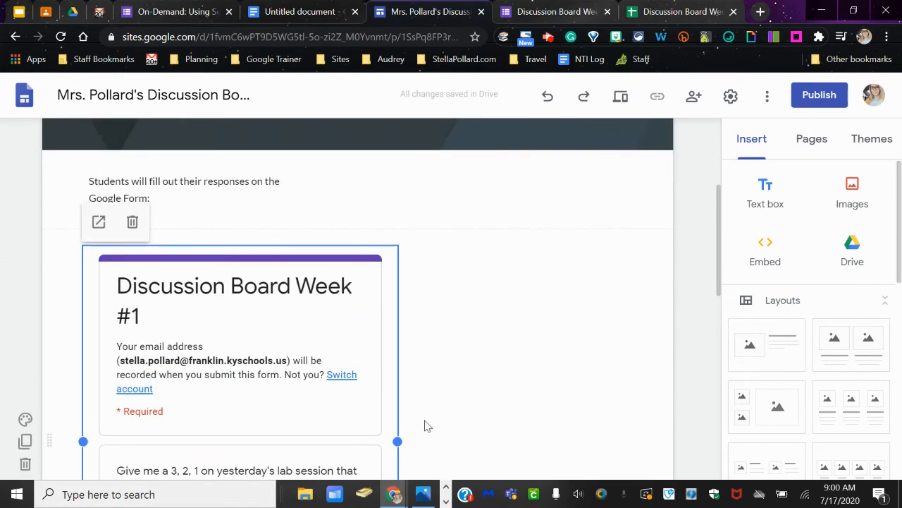
{"action": "left_click_drag", "start_coordinate": [399, 440], "coordinate": [633, 430]}
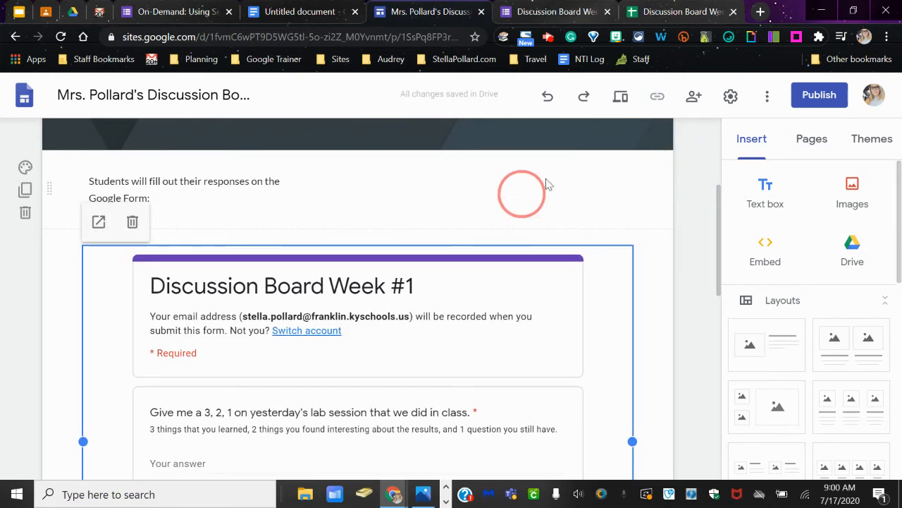
- Preview the site and submit the test answer "3 things we did was..." through the embedded Discussion Board Week #1 form
{"action": "scroll", "coordinate": [594, 174], "scroll_direction": "up", "scroll_amount": 3}
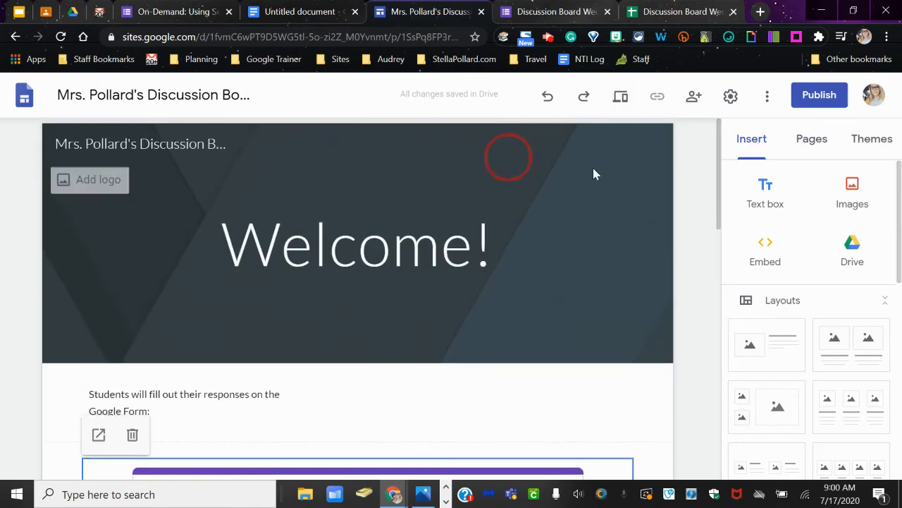
{"action": "left_click", "coordinate": [622, 106]}
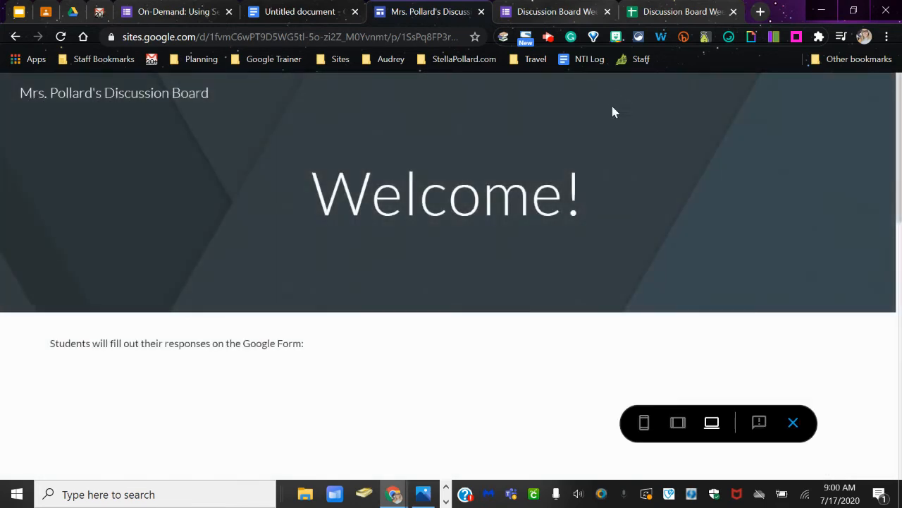
{"action": "scroll", "coordinate": [518, 173], "scroll_direction": "down", "scroll_amount": 6}
{"action": "scroll", "coordinate": [374, 225], "scroll_direction": "up", "scroll_amount": 2}
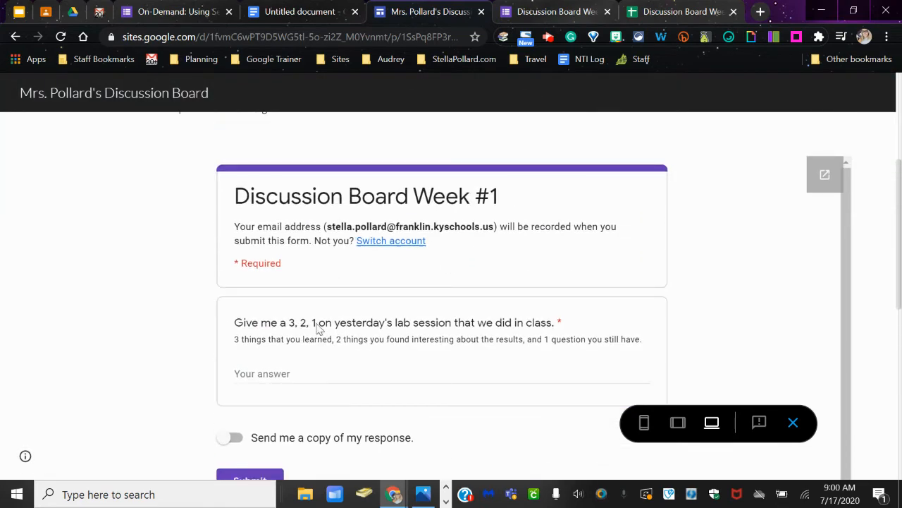
{"action": "left_click", "coordinate": [316, 374]}
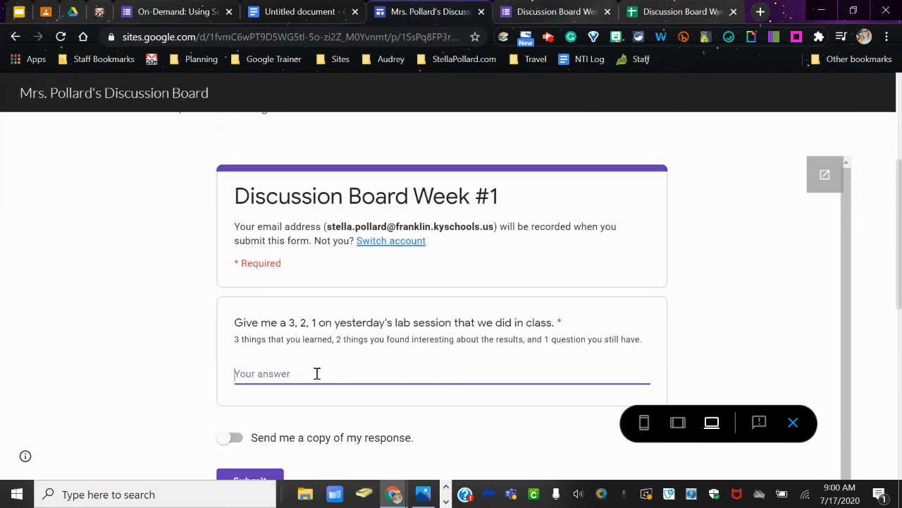
{"action": "type", "text": "3 things we did was..."}
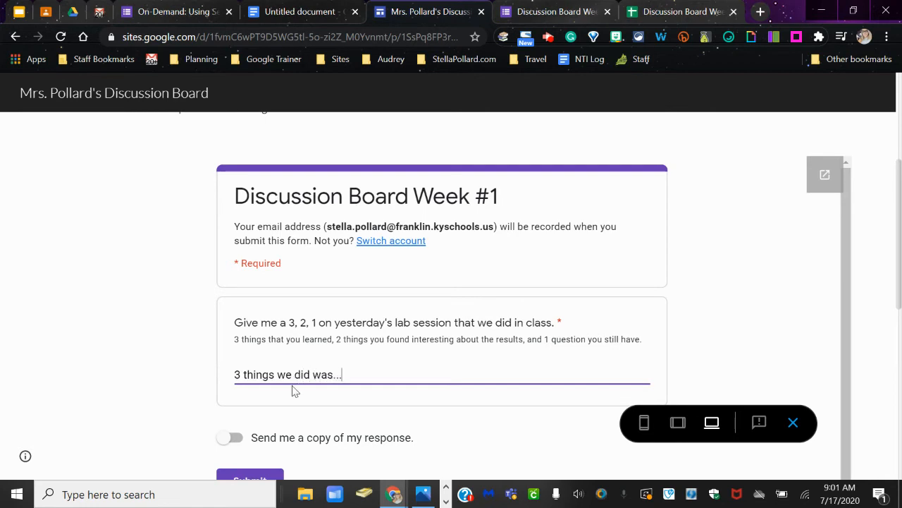
{"action": "scroll", "coordinate": [294, 391], "scroll_direction": "down", "scroll_amount": 1}
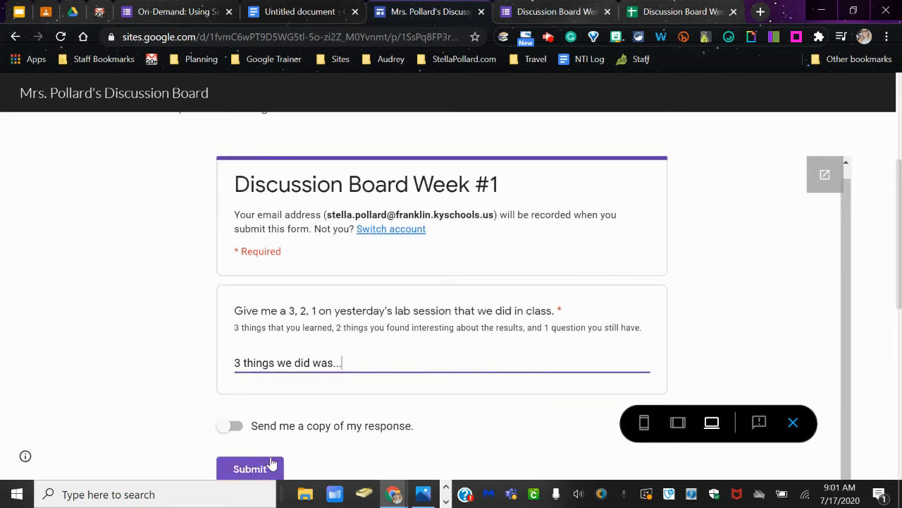
{"action": "left_click", "coordinate": [271, 462]}
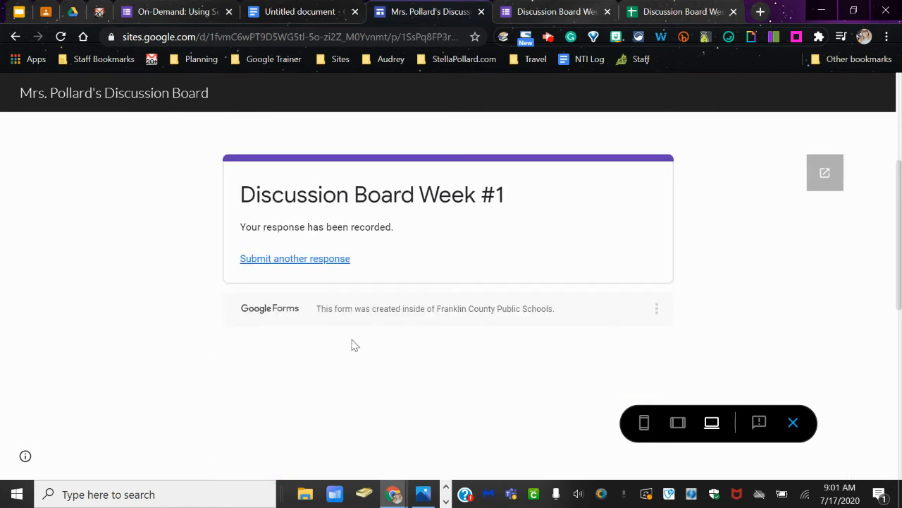
- Reload the site and preview it again to check the embedded responses sheet for the submitted test answer
{"action": "scroll", "coordinate": [355, 344], "scroll_direction": "down", "scroll_amount": 5}
{"action": "scroll", "coordinate": [433, 161], "scroll_direction": "up", "scroll_amount": 3}
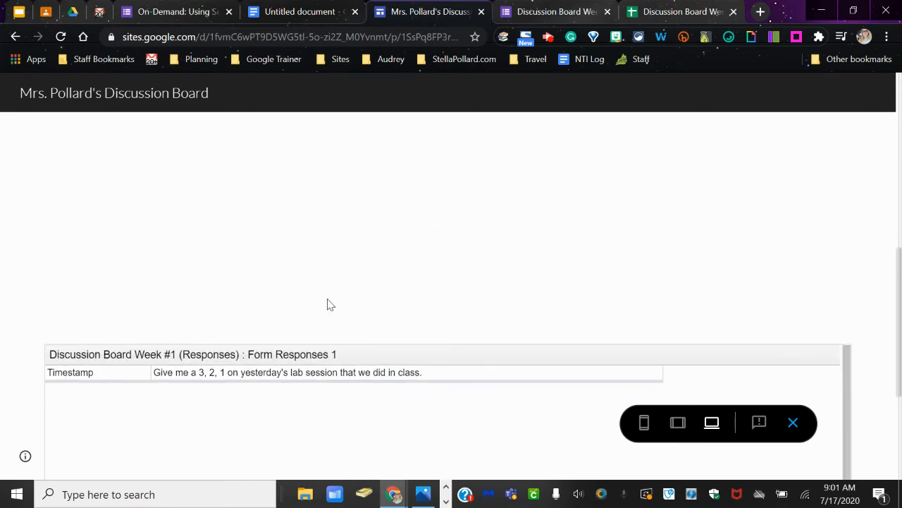
{"action": "left_click", "coordinate": [366, 39]}
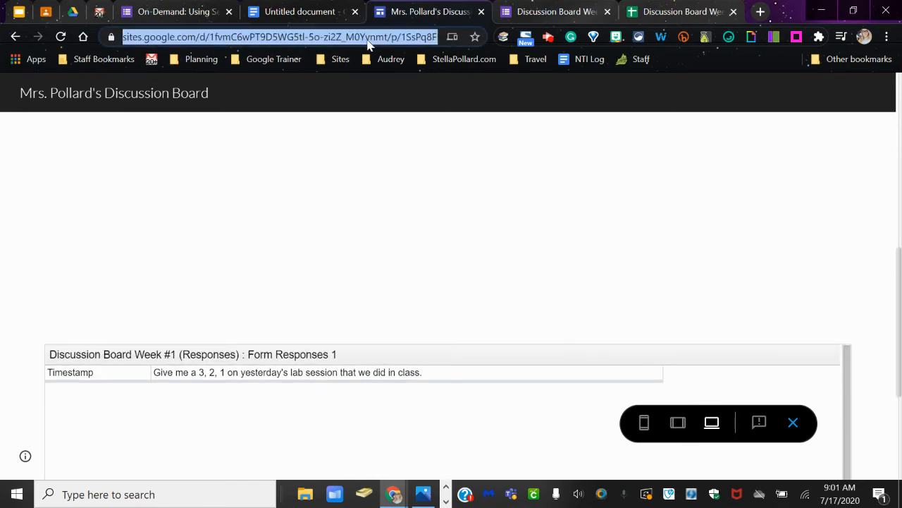
{"action": "key", "text": "Return"}
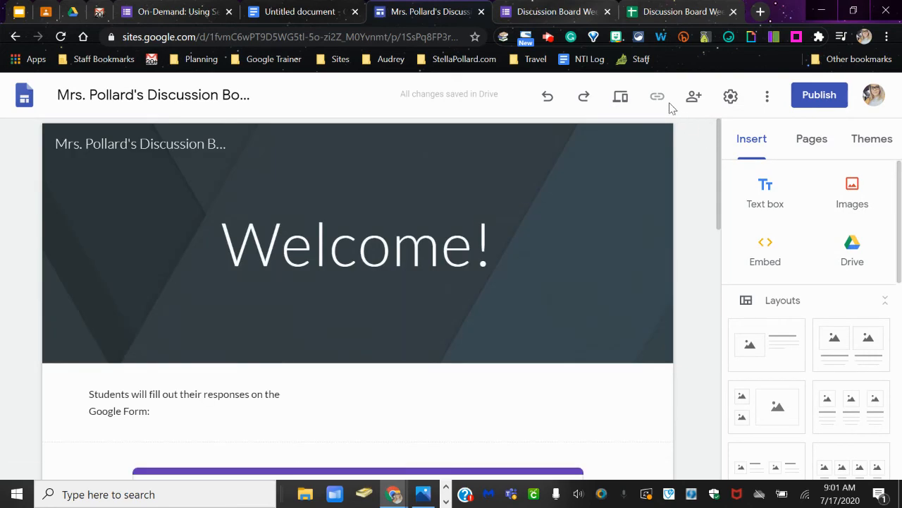
{"action": "left_click", "coordinate": [620, 97]}
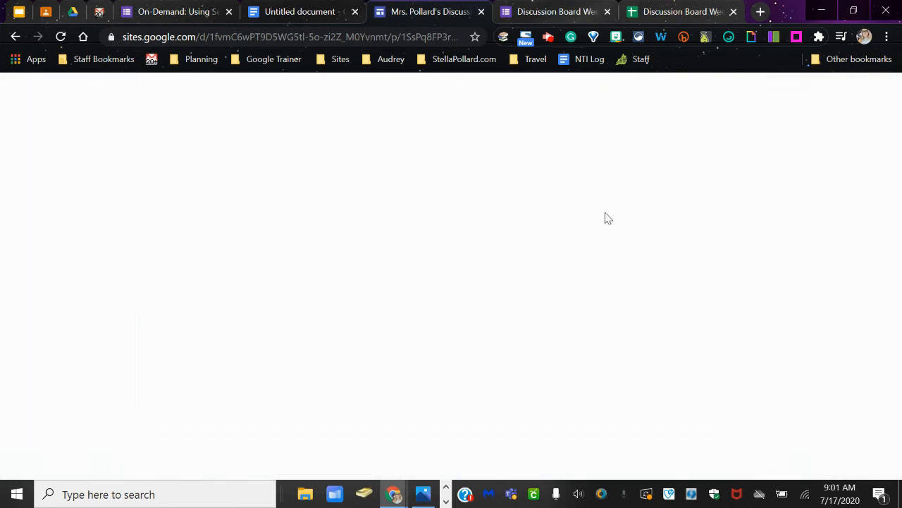
{"action": "scroll", "coordinate": [606, 215], "scroll_direction": "down", "scroll_amount": 15}
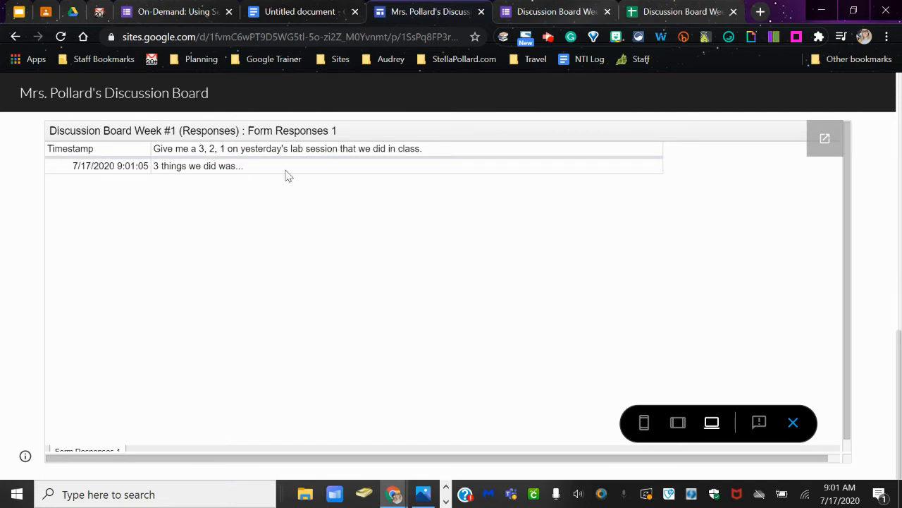
{"action": "scroll", "coordinate": [150, 233], "scroll_direction": "up", "scroll_amount": 2}
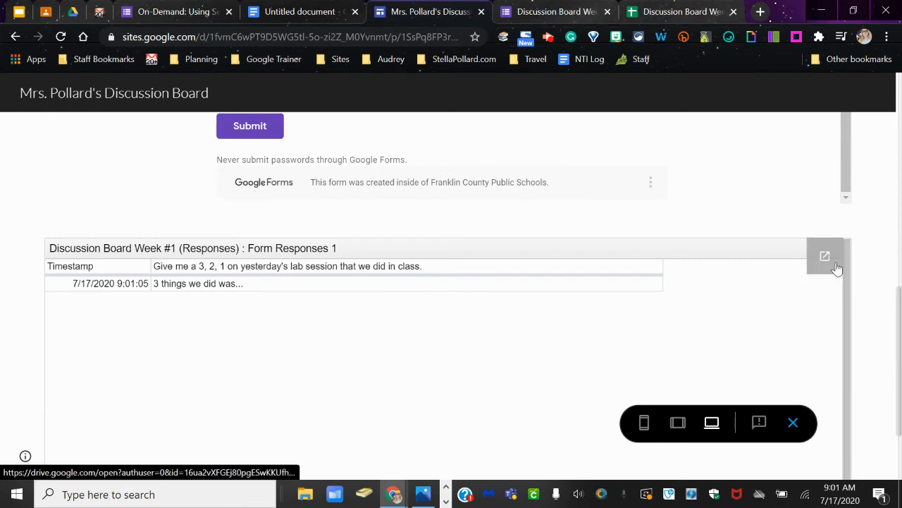
- Open the embedded responses spreadsheet in its own window and unhide the Email Address column B
{"action": "left_click", "coordinate": [825, 260]}
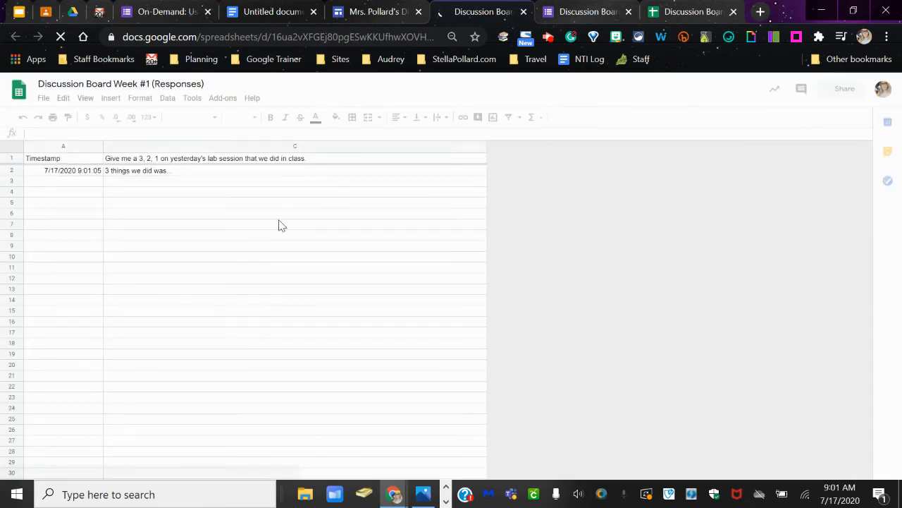
{"action": "left_click", "coordinate": [107, 145]}
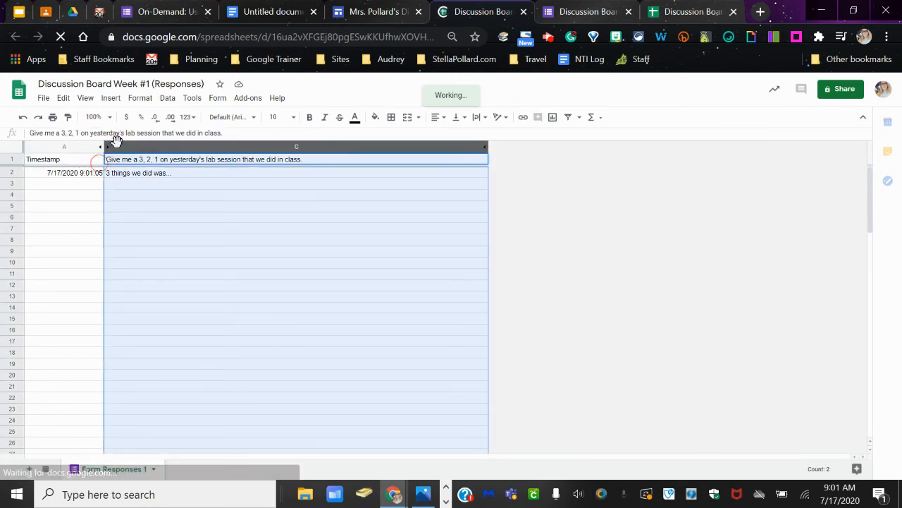
{"action": "left_click", "coordinate": [70, 196]}
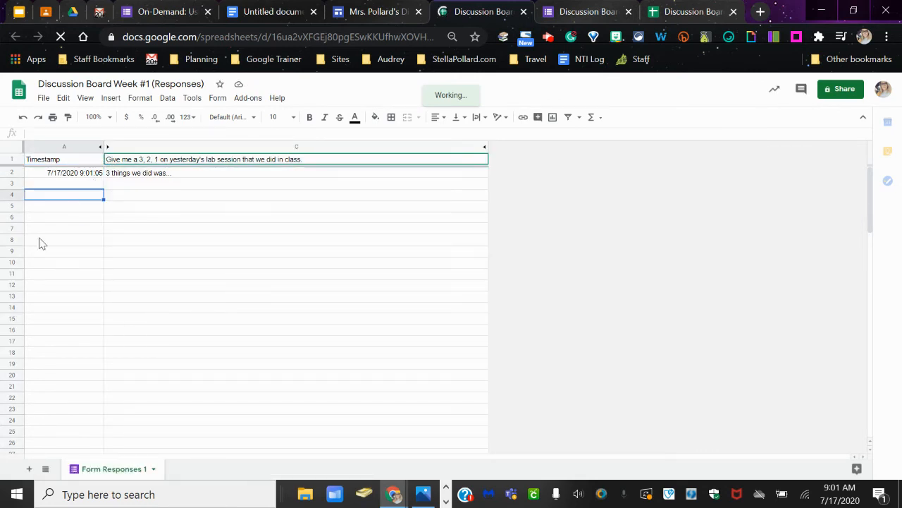
{"action": "left_click", "coordinate": [107, 147]}
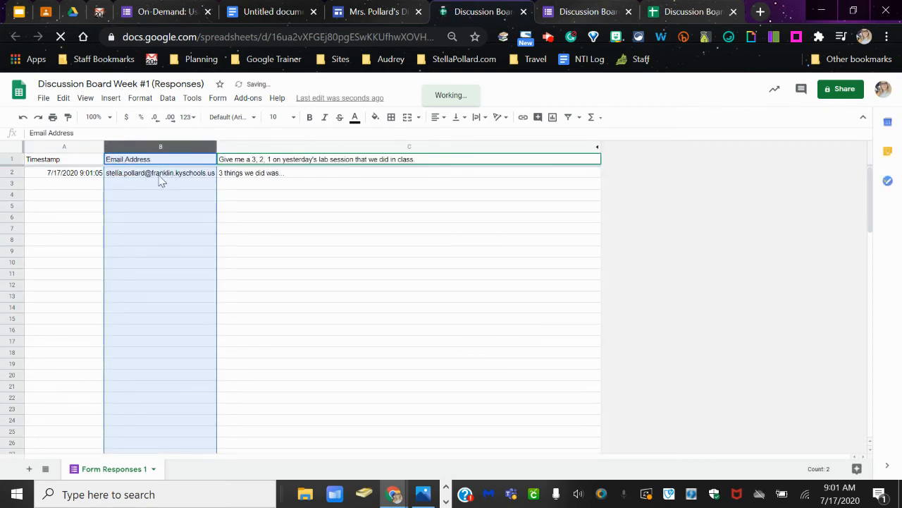
- Clear the test response from row 2 of the Form Responses 1 sheet
{"action": "left_click", "coordinate": [9, 172]}
{"action": "key", "text": "Delete"}
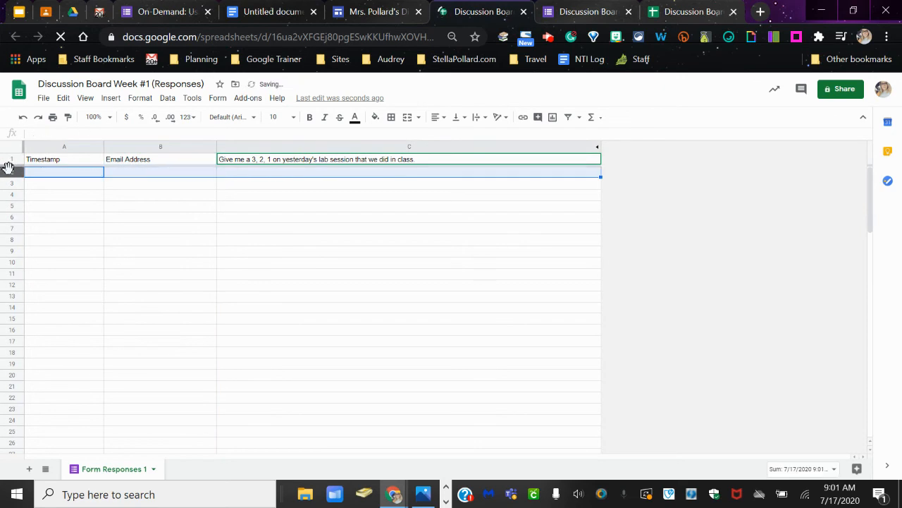
{"action": "left_click_drag", "start_coordinate": [215, 244], "coordinate": [225, 243]}
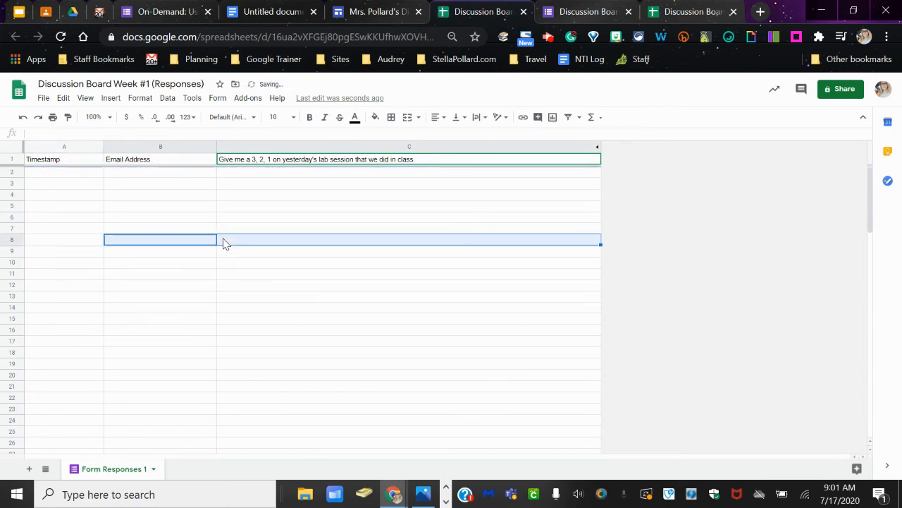
- Return to the discussion board site and leave the preview for the page editor
{"action": "left_click", "coordinate": [353, 13]}
{"action": "scroll", "coordinate": [511, 127], "scroll_direction": "up", "scroll_amount": 10}
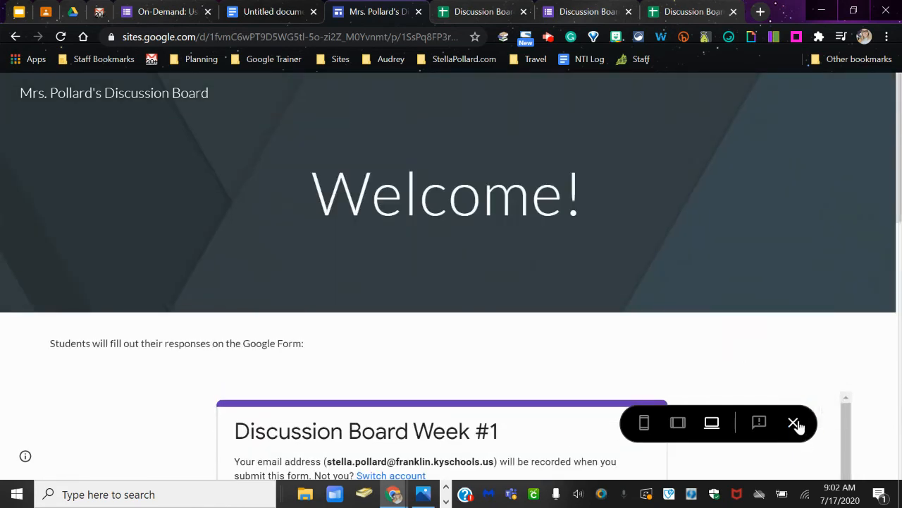
{"action": "left_click", "coordinate": [794, 423]}
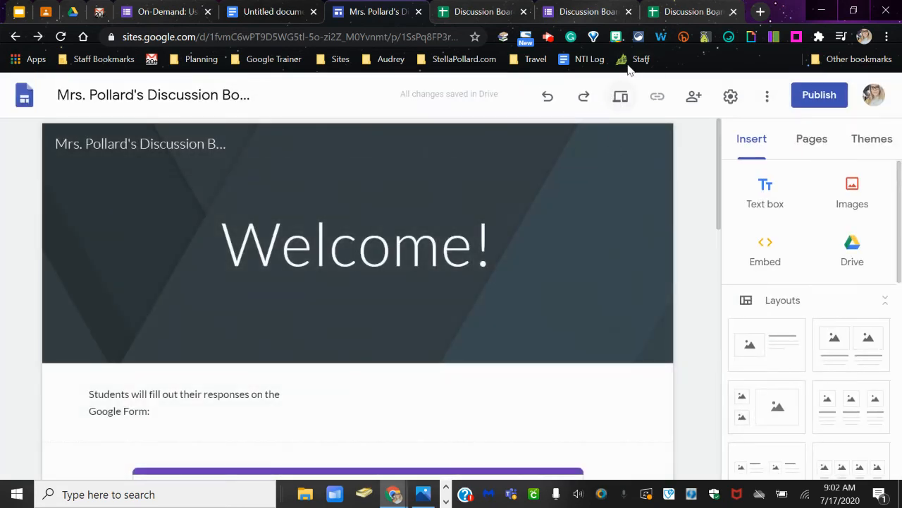
- Open the site's publishing settings and change who can view the published site to Public, leaving the draft restricted
{"action": "left_click", "coordinate": [817, 95]}
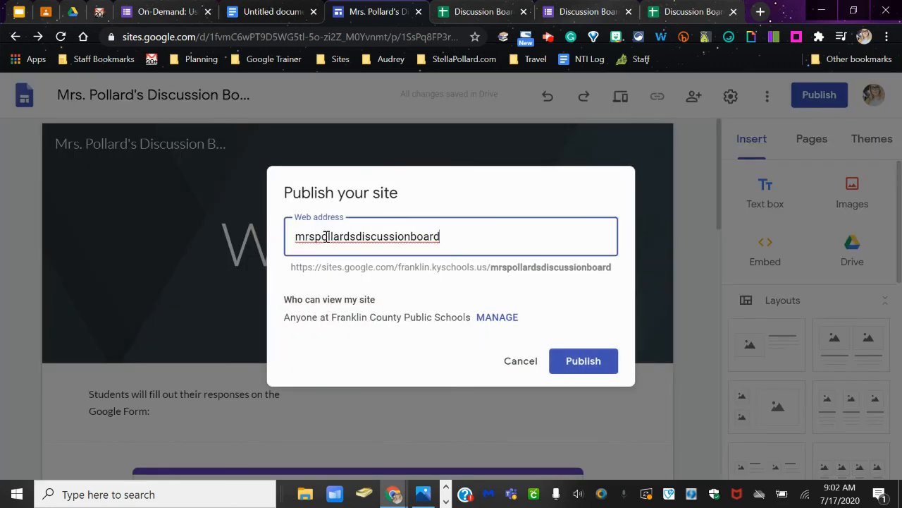
{"action": "left_click", "coordinate": [583, 373]}
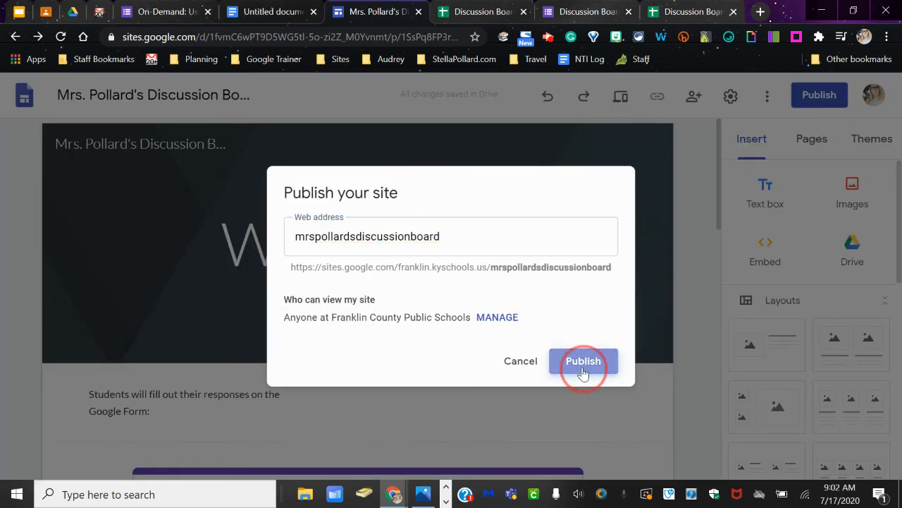
{"action": "left_click_drag", "start_coordinate": [291, 317], "coordinate": [366, 314]}
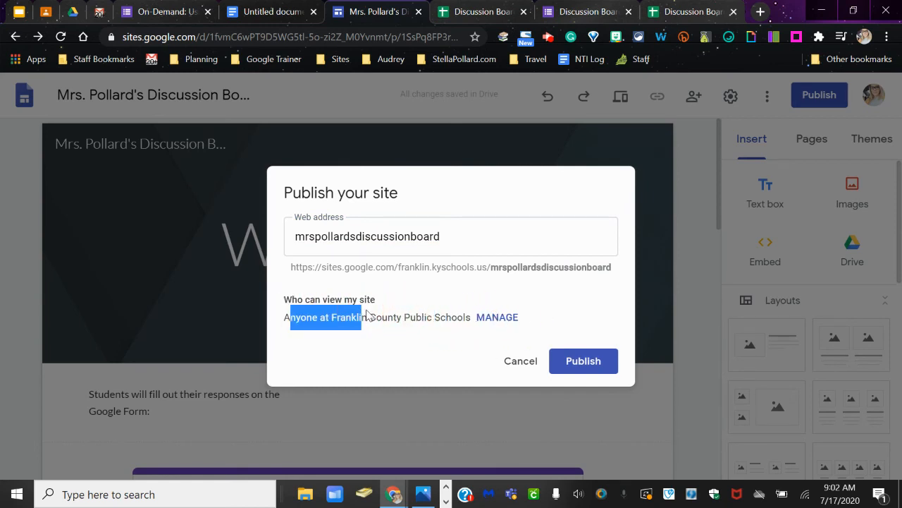
{"action": "left_click", "coordinate": [487, 325]}
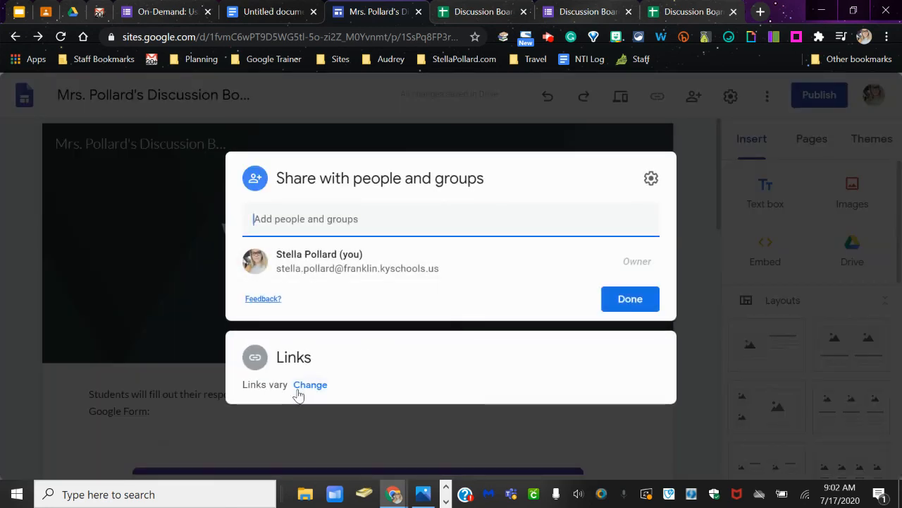
{"action": "left_click", "coordinate": [297, 390]}
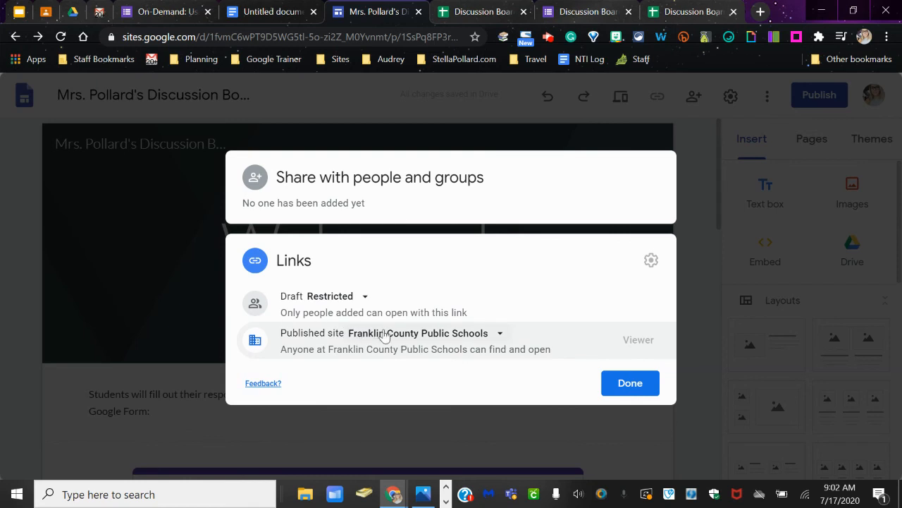
{"action": "left_click", "coordinate": [384, 334]}
{"action": "left_click", "coordinate": [441, 425]}
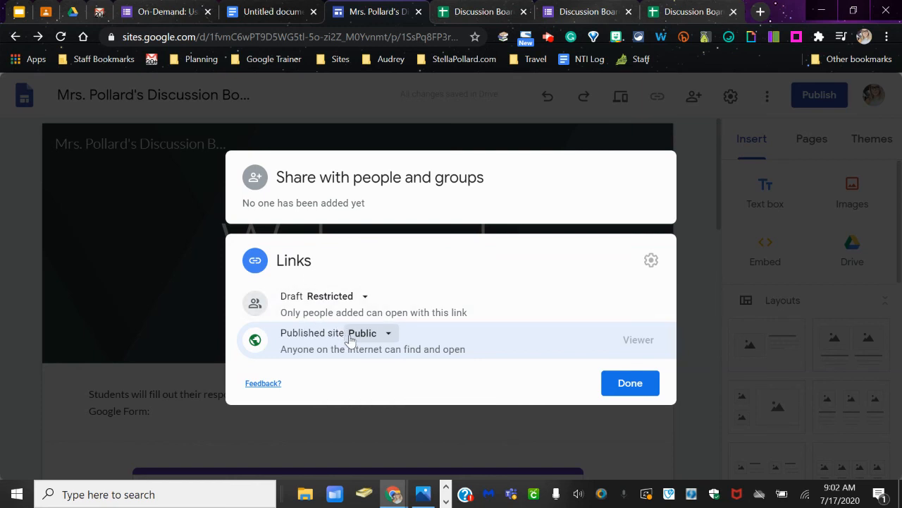
{"action": "left_click", "coordinate": [602, 386]}
{"action": "left_click", "coordinate": [629, 389]}
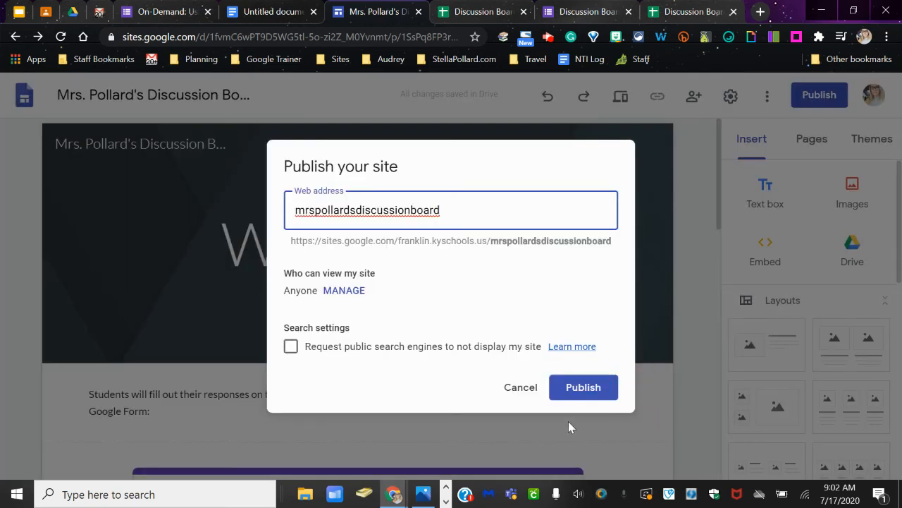
- Publish the discussion board site and copy its published site link
{"action": "left_click", "coordinate": [600, 390]}
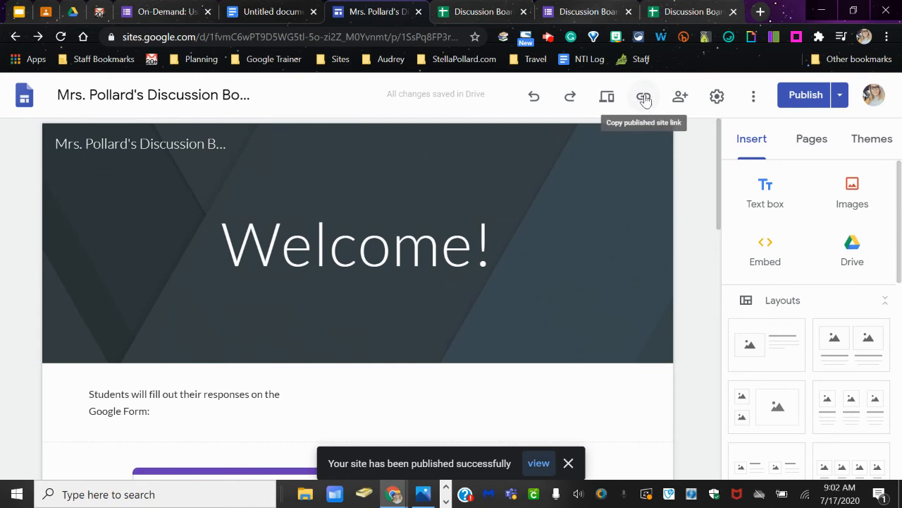
{"action": "left_click", "coordinate": [644, 106]}
{"action": "left_click", "coordinate": [603, 285]}
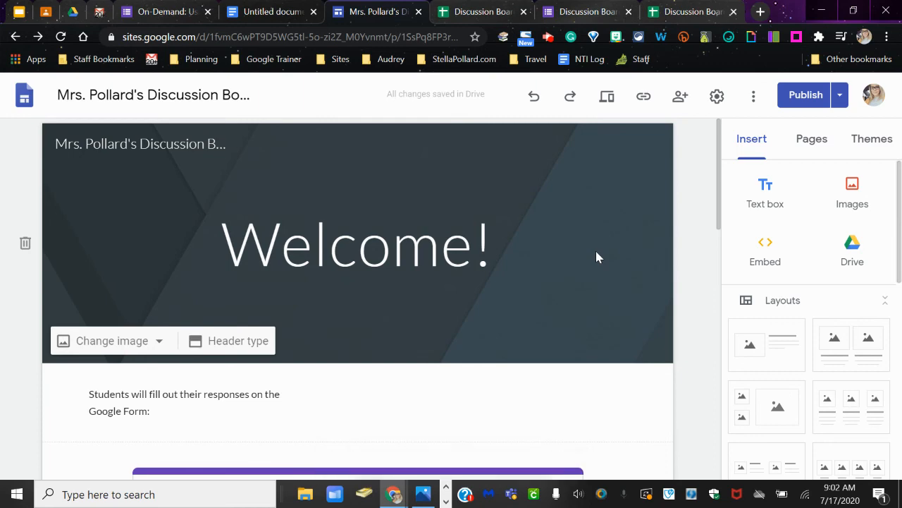
{"action": "scroll", "coordinate": [578, 243], "scroll_direction": "down", "scroll_amount": 15}
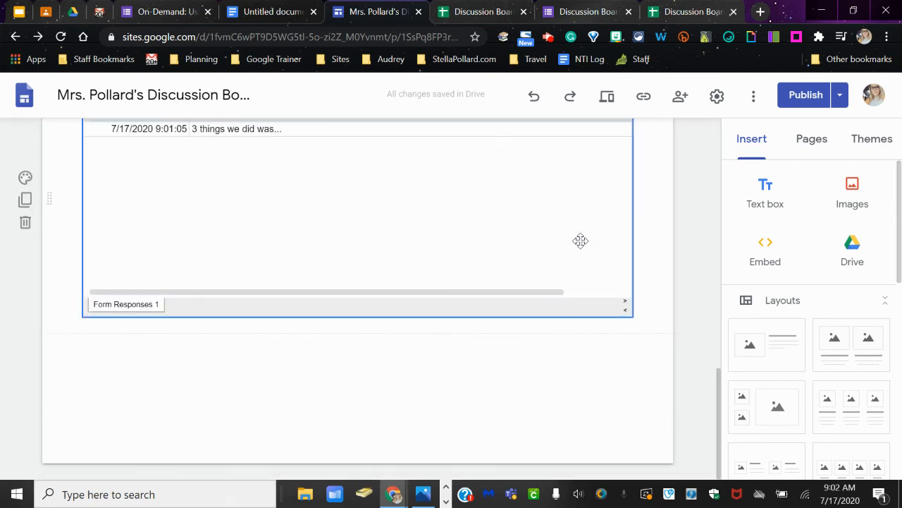
{"action": "scroll", "coordinate": [578, 245], "scroll_direction": "up", "scroll_amount": 15}
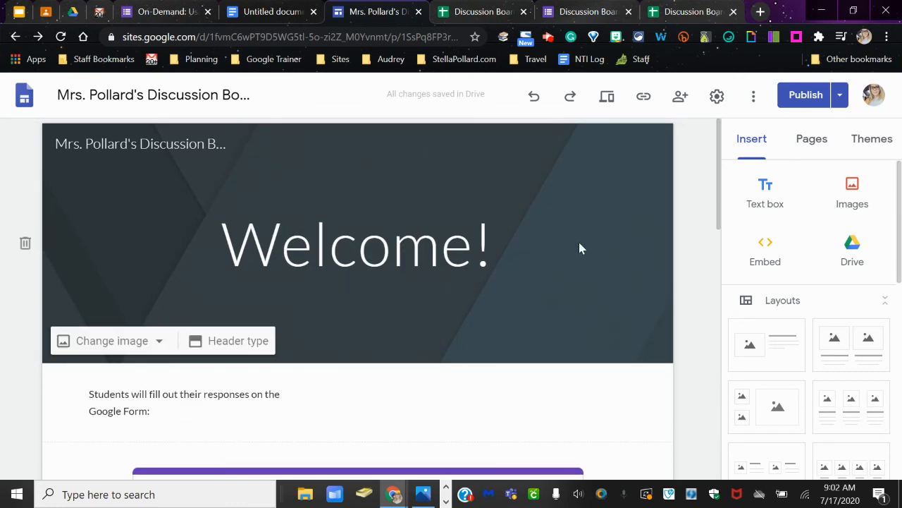